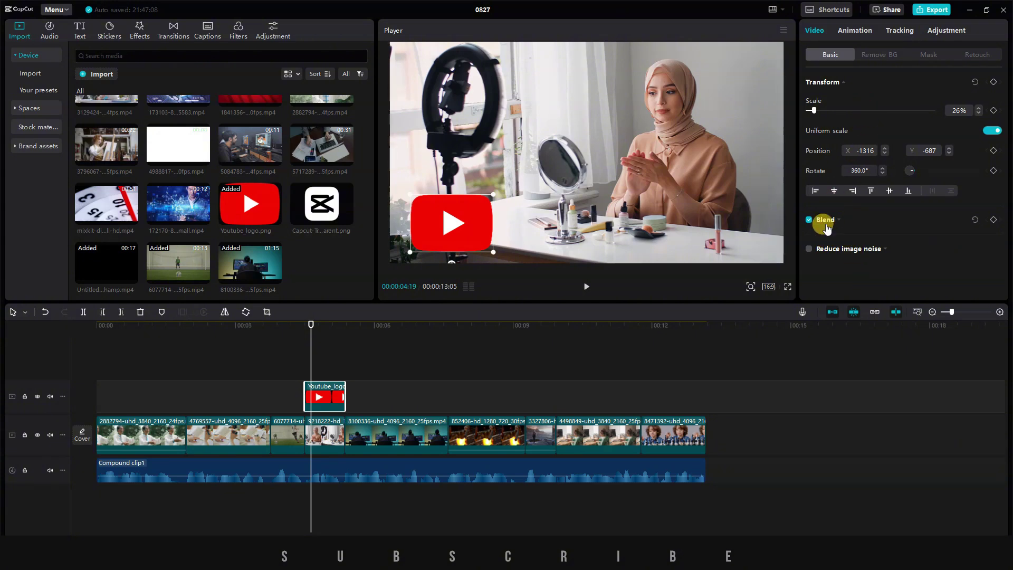
Expand the logo's Blend settings and try the Brighten, Screen and Overlay modes
click(838, 220)
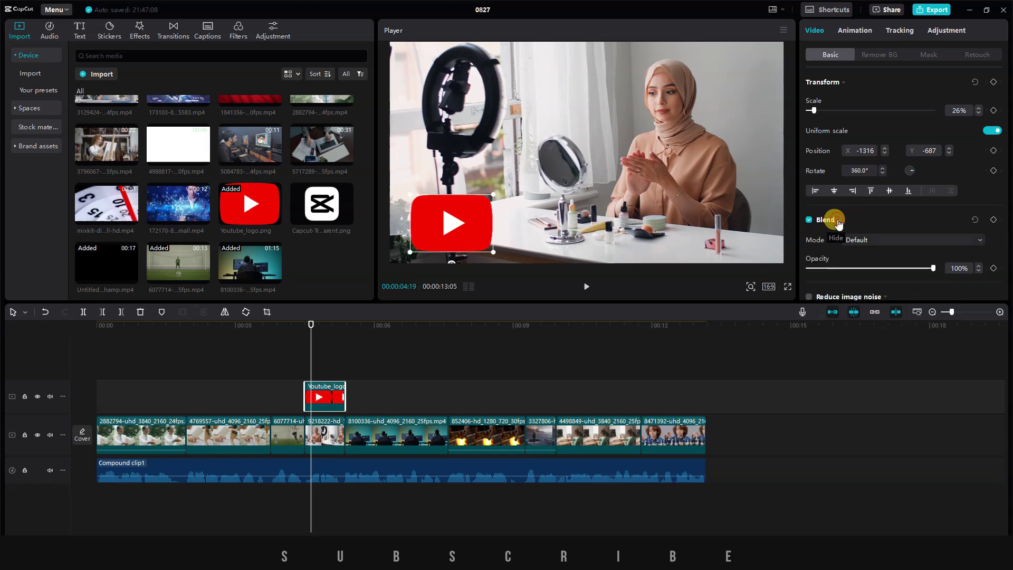
scroll(957, 222, down, 1)
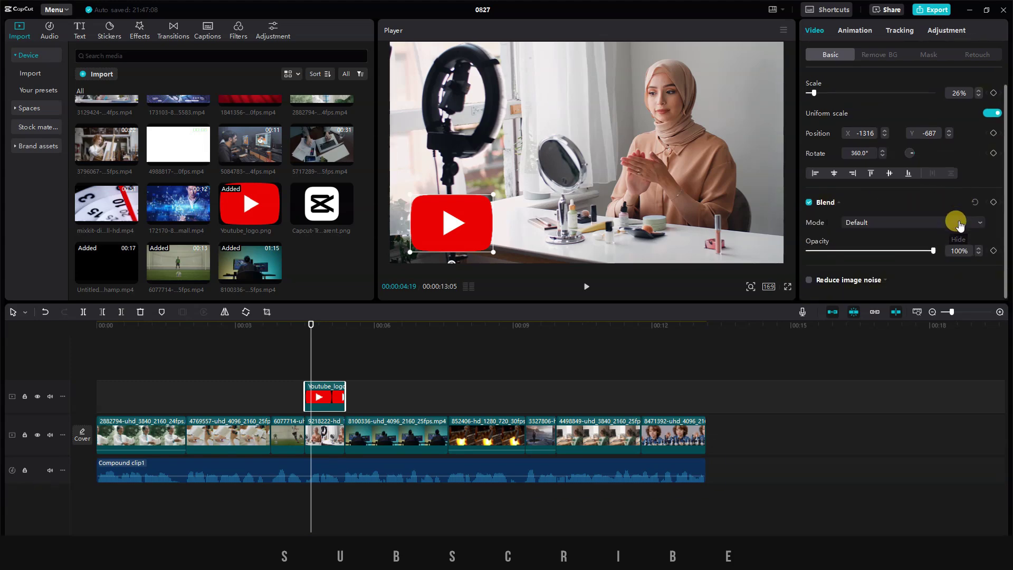
click(901, 224)
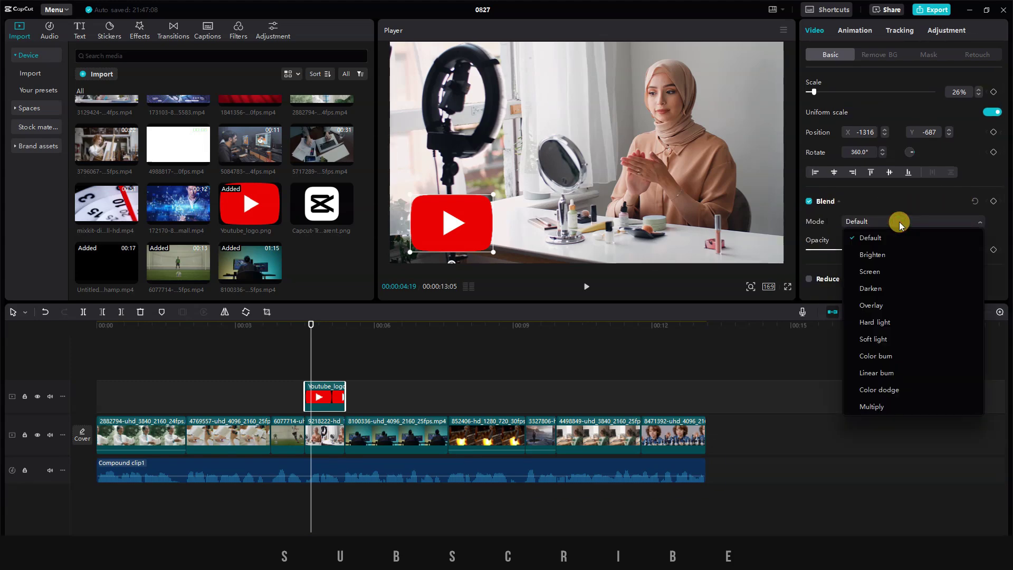
click(893, 255)
click(906, 222)
click(888, 266)
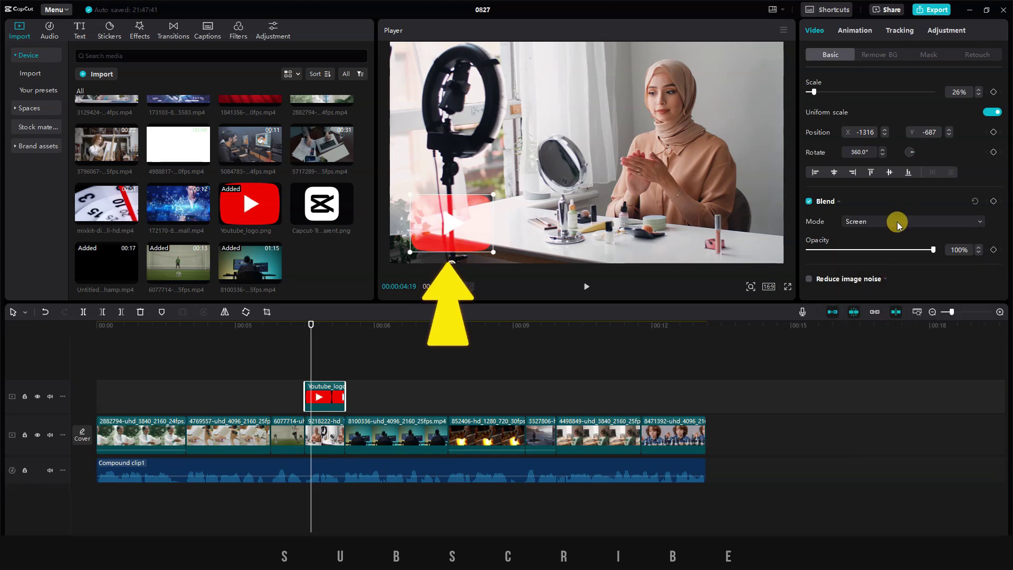
click(897, 221)
Try Color burn and Linear burn, go back to Default, then test 34% opacity before resetting to 100%
click(882, 302)
click(896, 224)
click(892, 356)
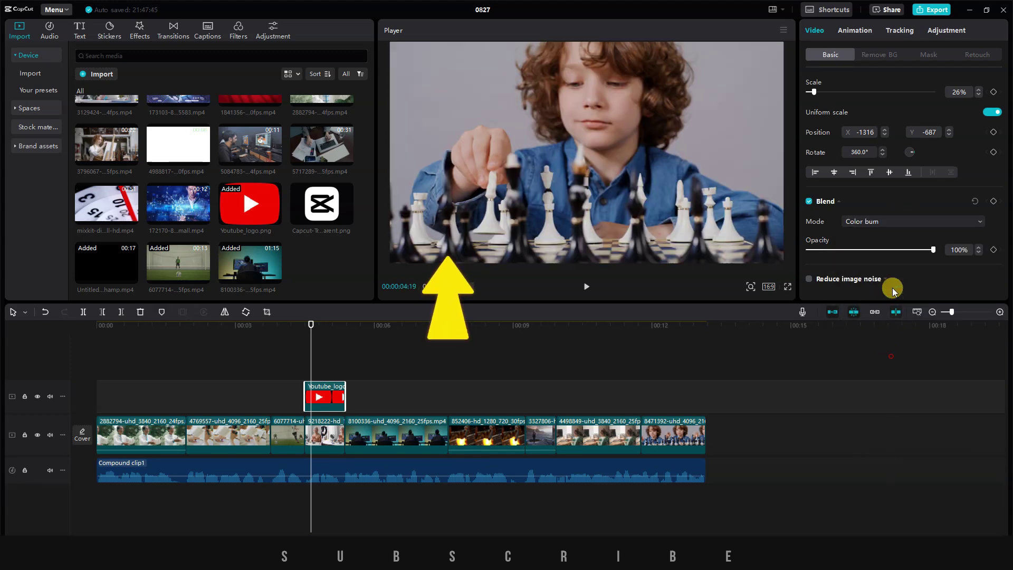
click(893, 221)
click(887, 372)
click(890, 221)
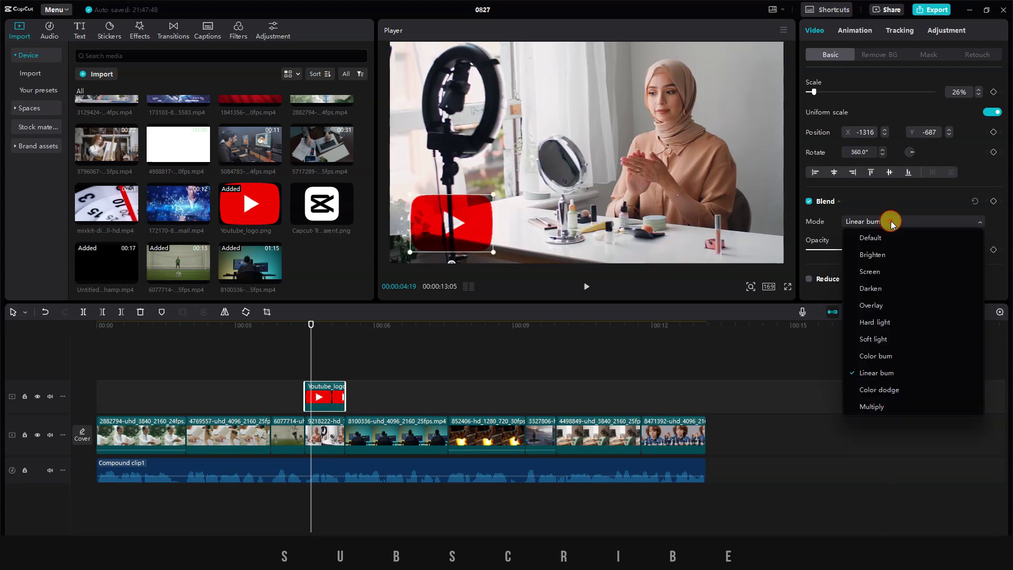
click(896, 239)
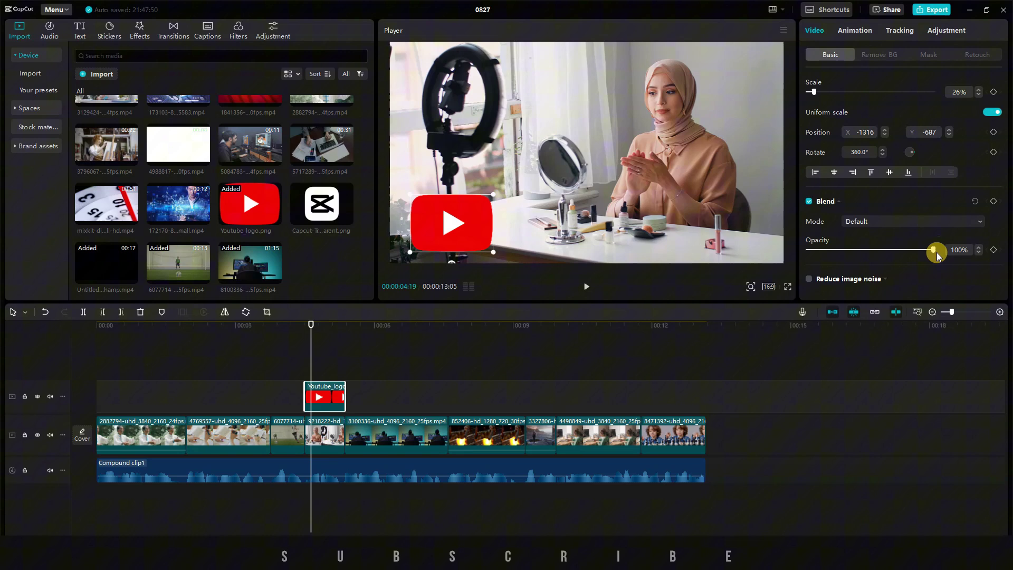
drag(932, 251, 897, 250)
double_click(879, 256)
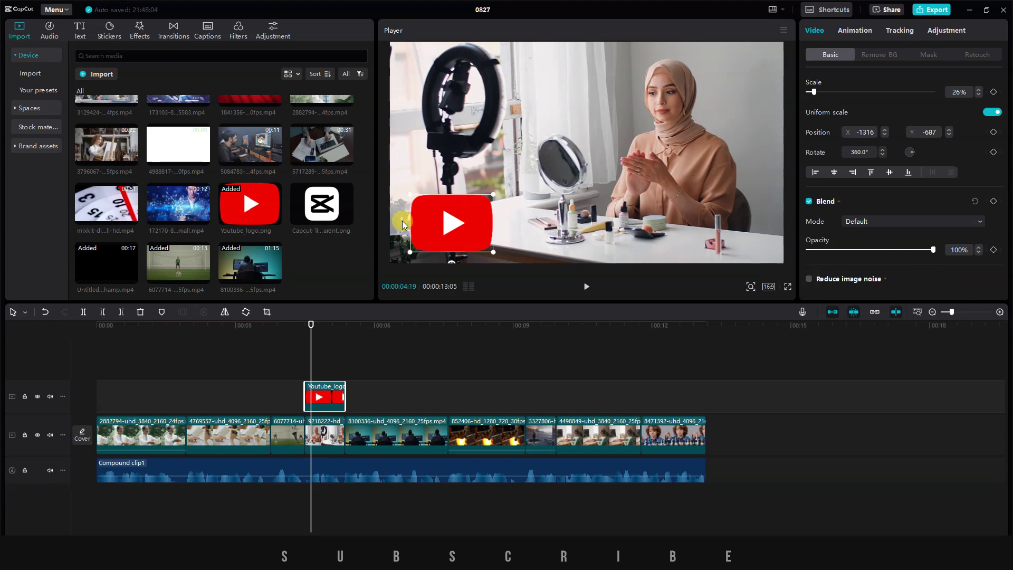
drag(312, 325, 271, 327)
click(586, 287)
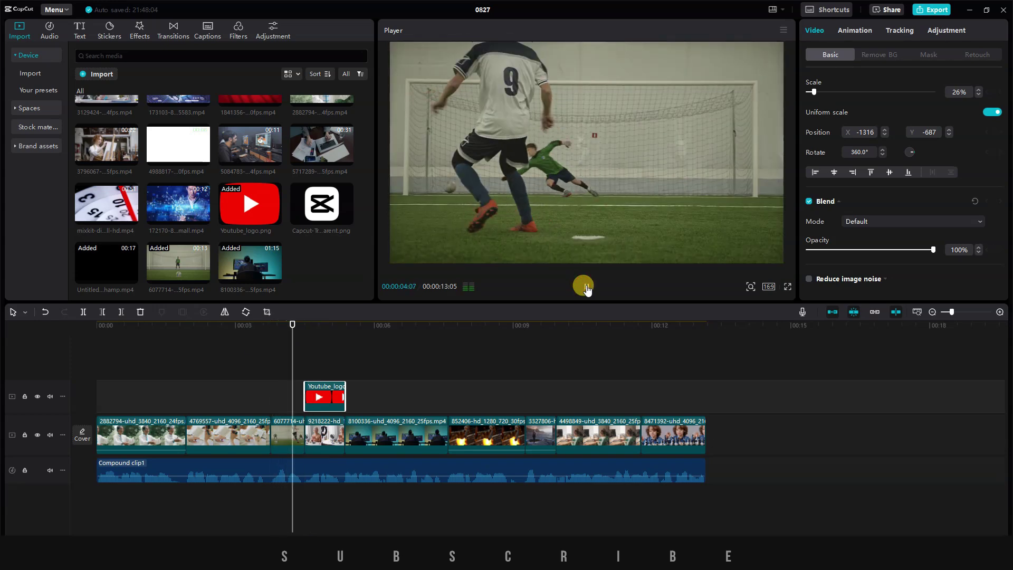
click(586, 287)
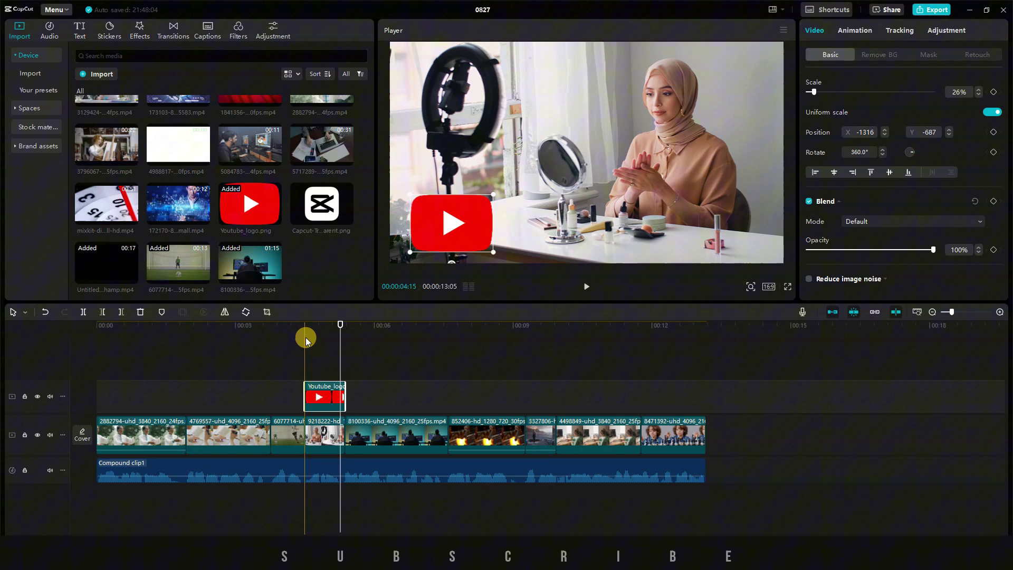
click(306, 341)
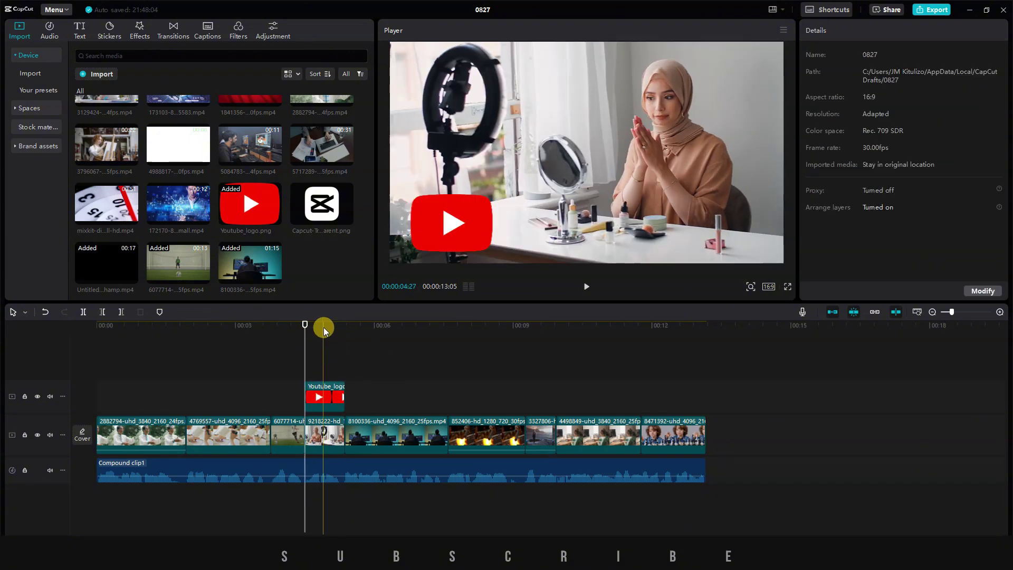
click(324, 327)
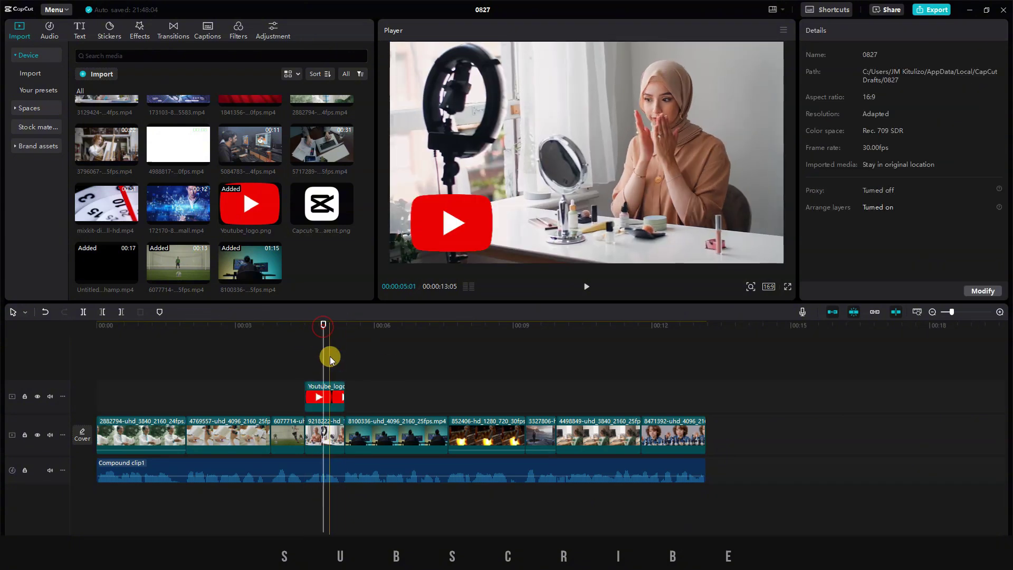
click(332, 395)
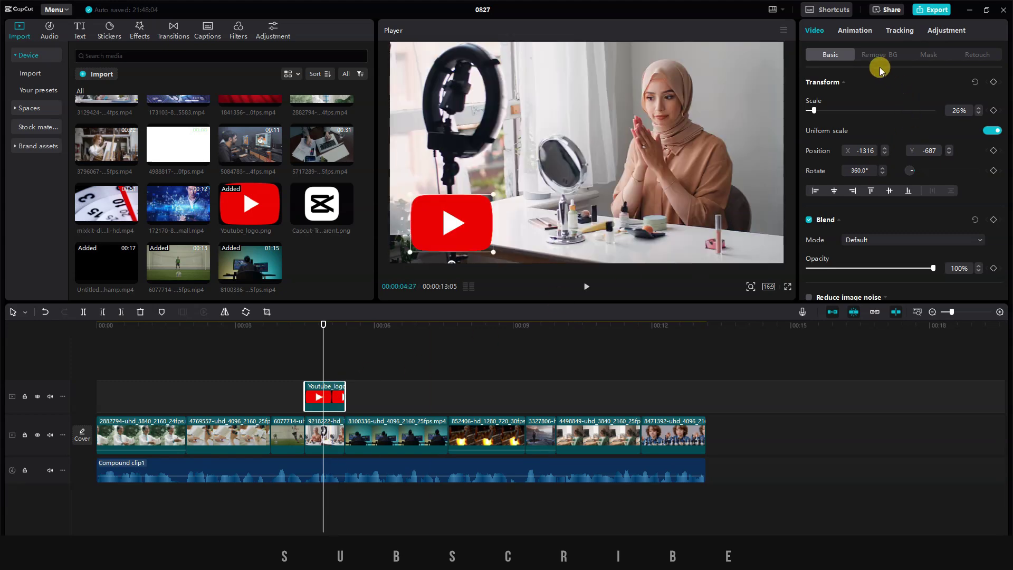
Apply the Slide Up intro preset (0.5s) to the YouTube logo
click(850, 32)
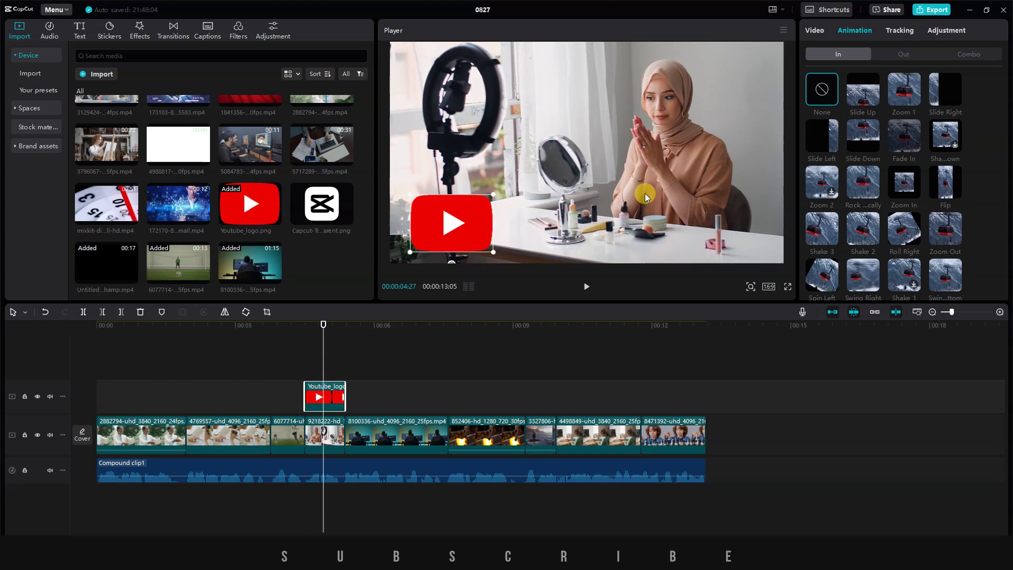
click(864, 95)
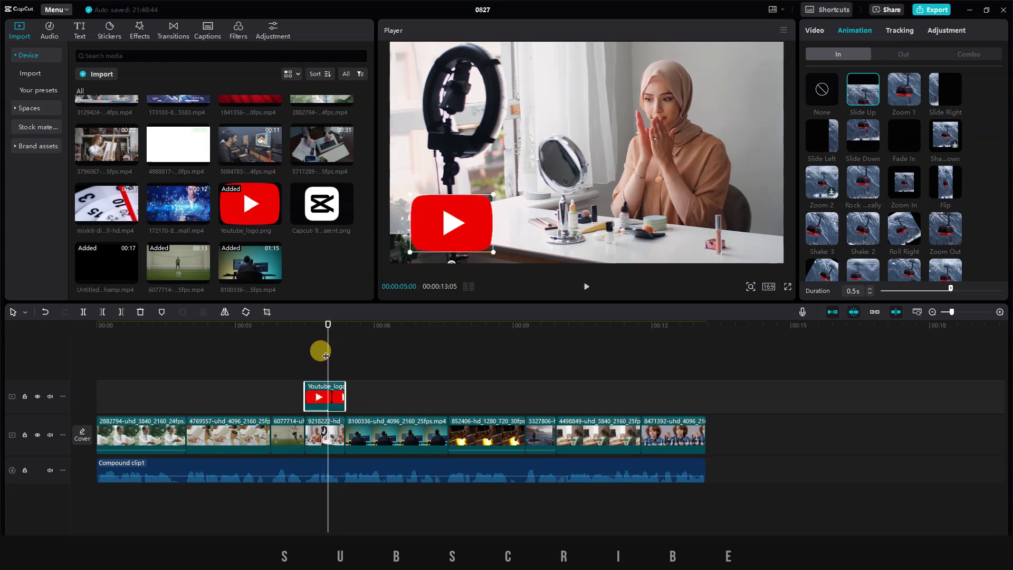
Add the 0.6s Kira Magic out animation, lengthen the logo clip, and preview it
click(904, 53)
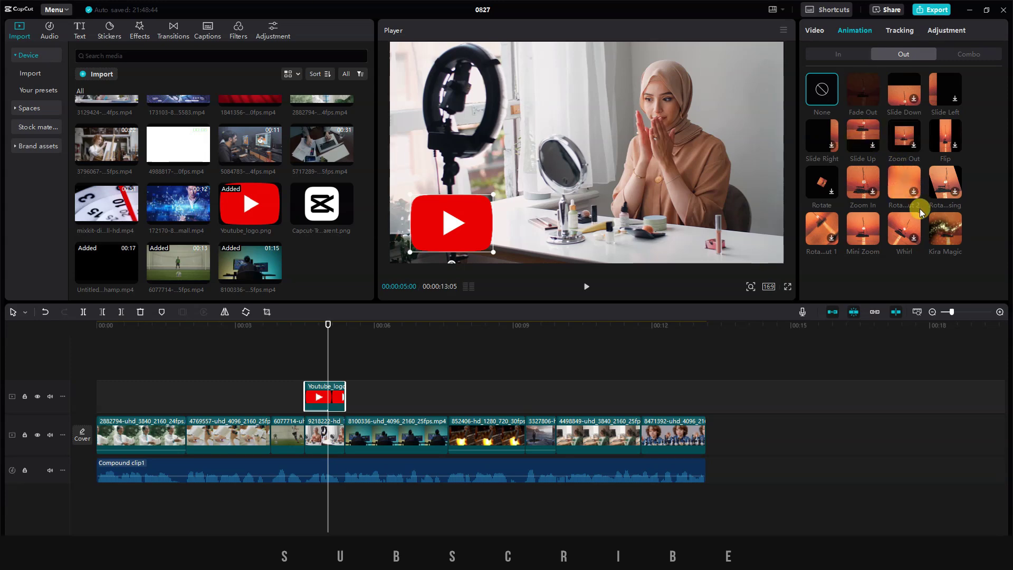
click(948, 229)
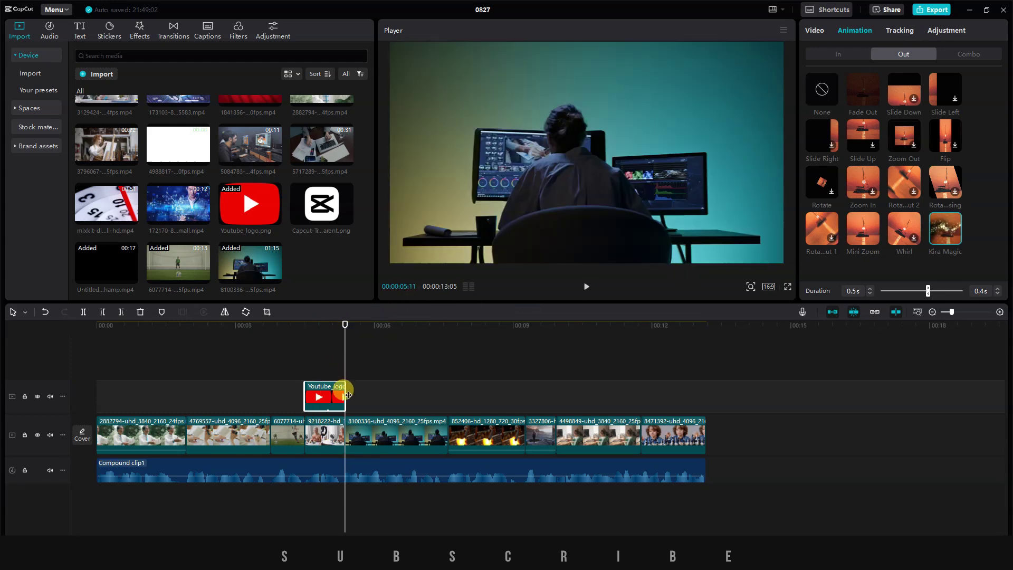
drag(344, 388, 384, 388)
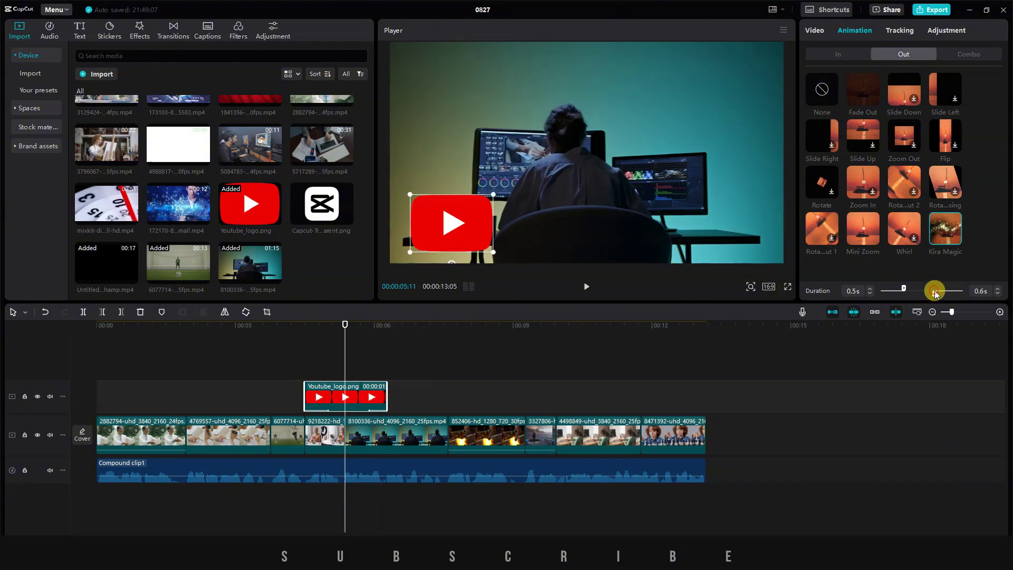
click(338, 329)
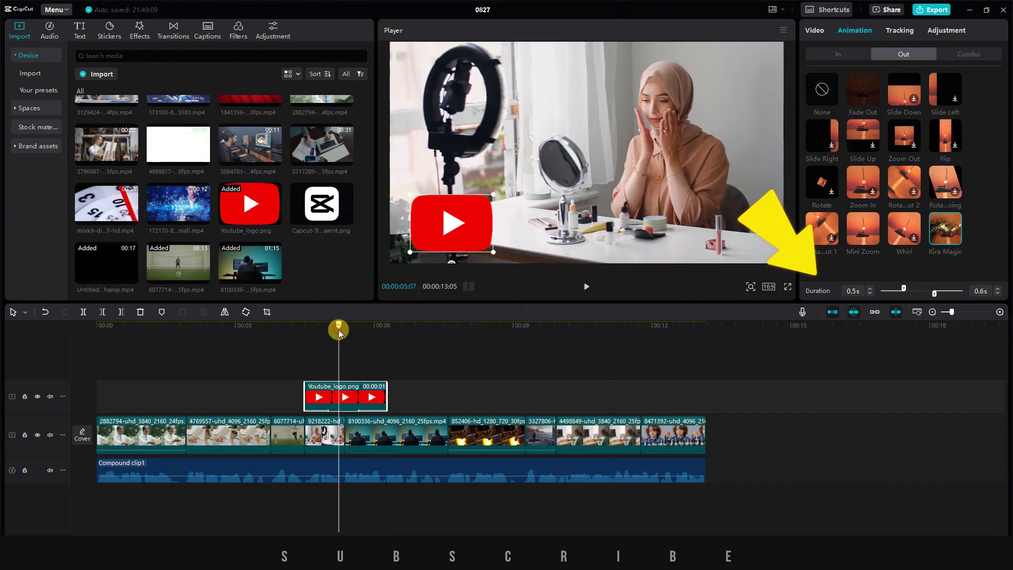
click(586, 286)
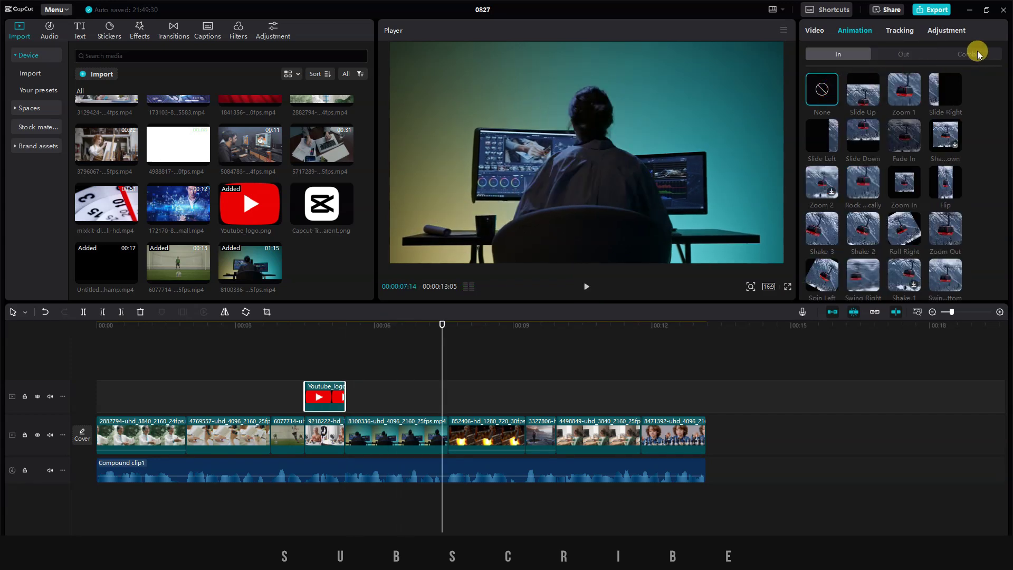
Replace the logo's in and out animations with the 0.9s Bounce 2 combo and play it back
click(978, 55)
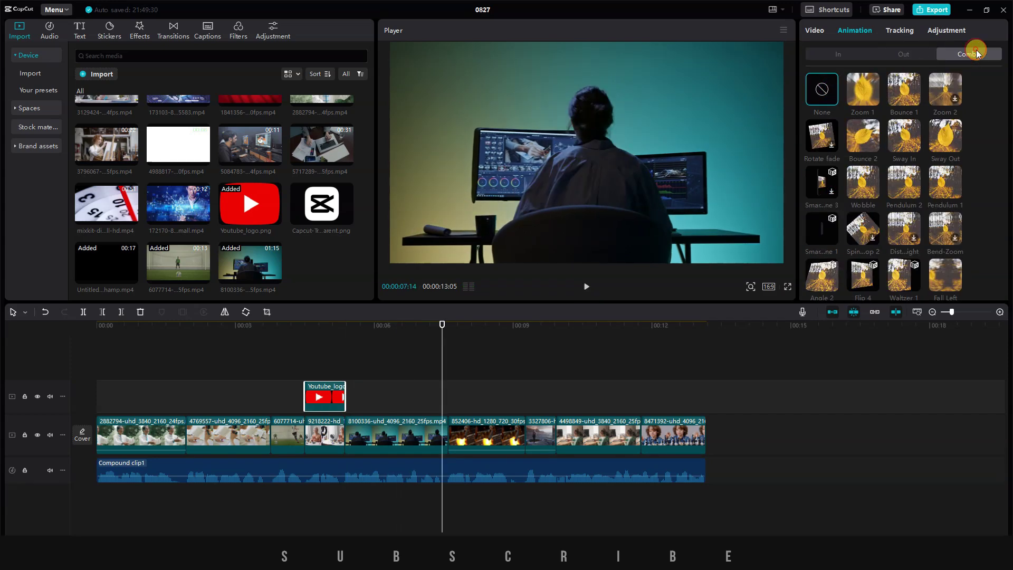
scroll(974, 145, down, 5)
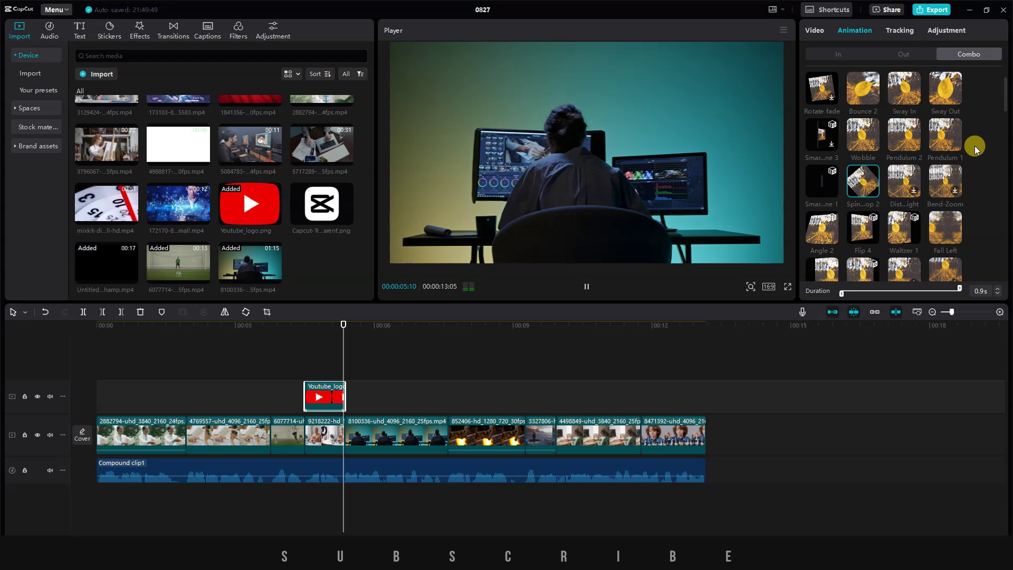
click(946, 217)
scroll(945, 195, up, 5)
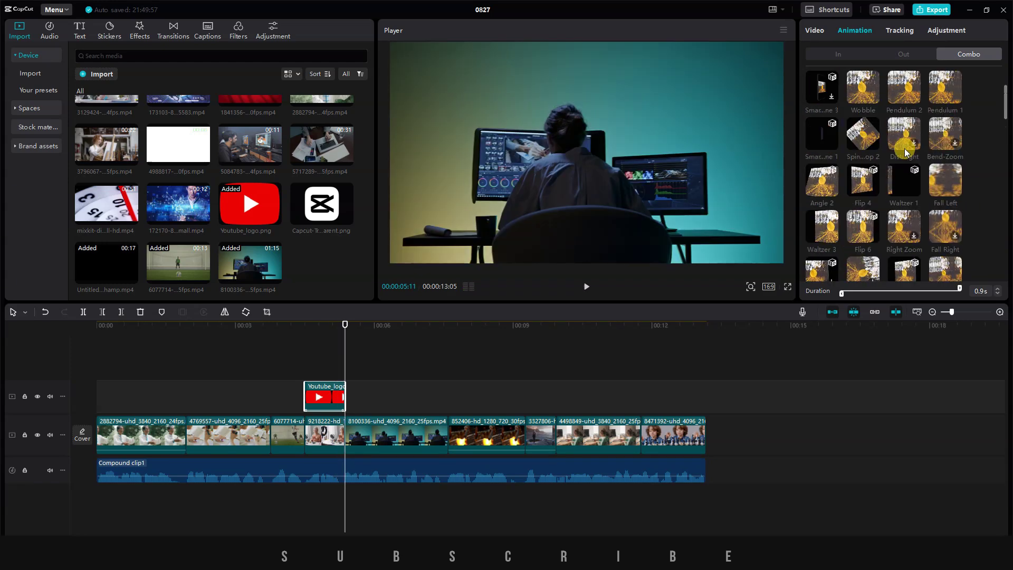
click(864, 132)
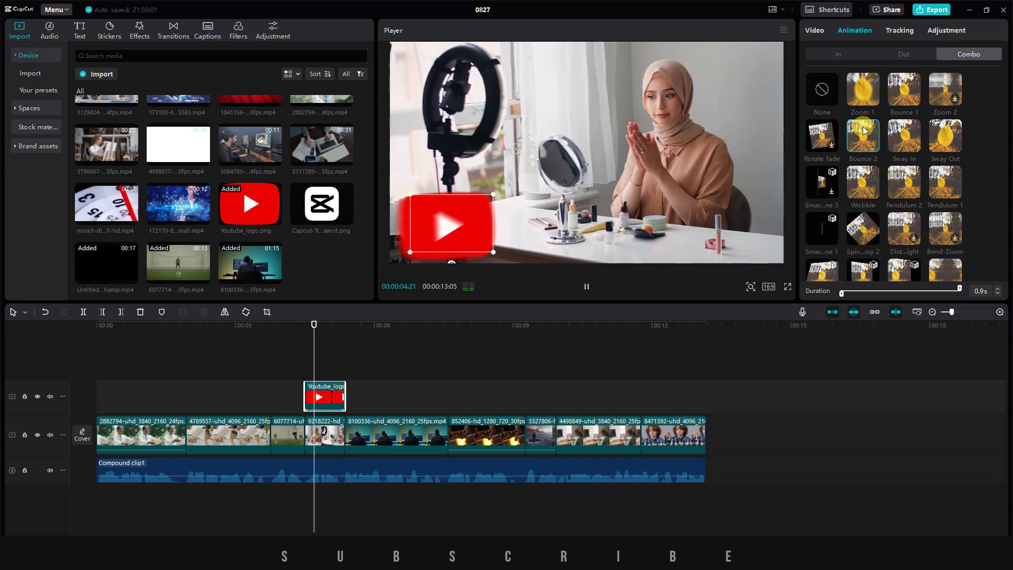
click(304, 345)
key(space)
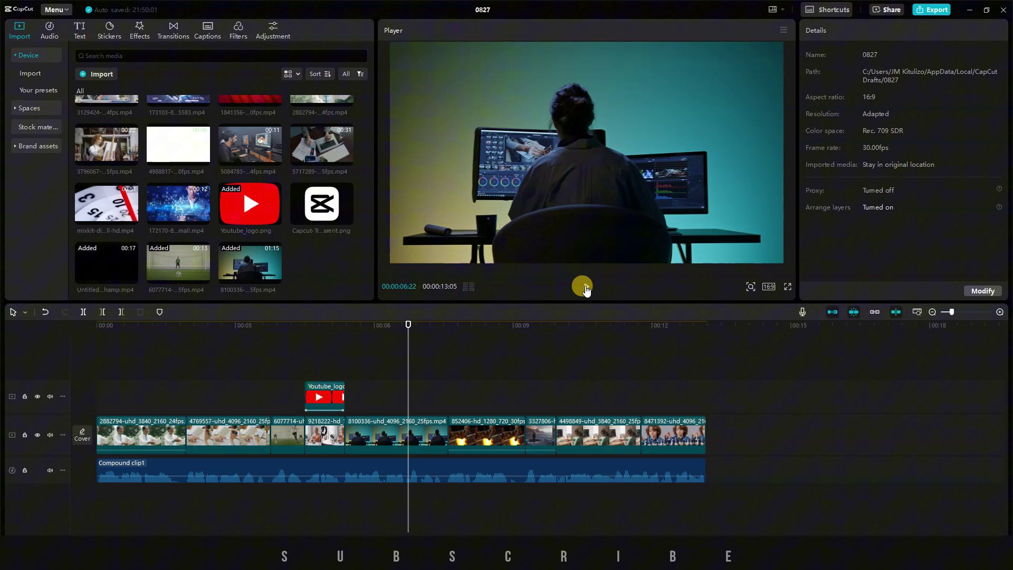
Place the CapCut logo on the upper track after the YouTube logo and trim its end
click(586, 286)
click(397, 325)
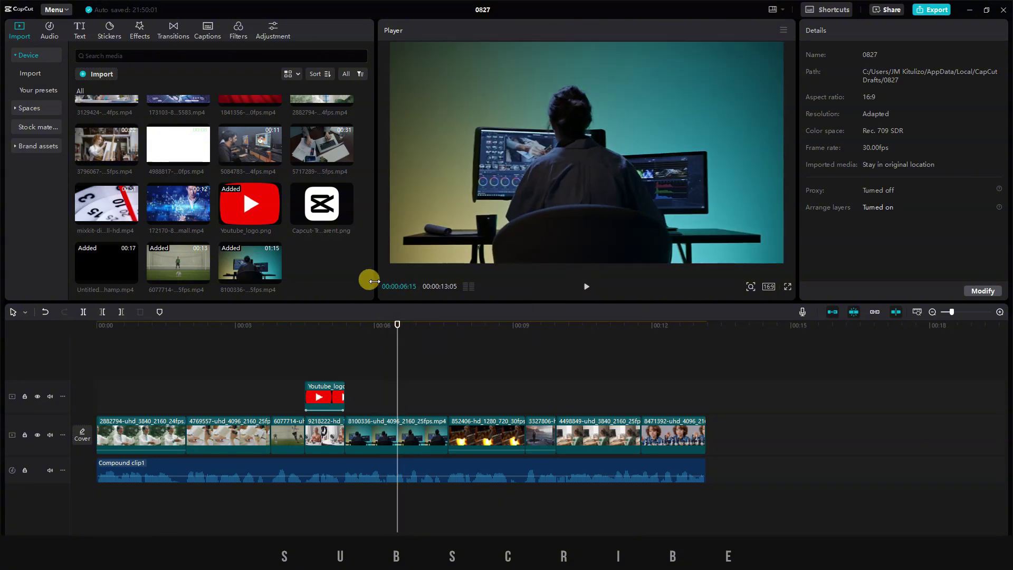
drag(310, 216, 396, 394)
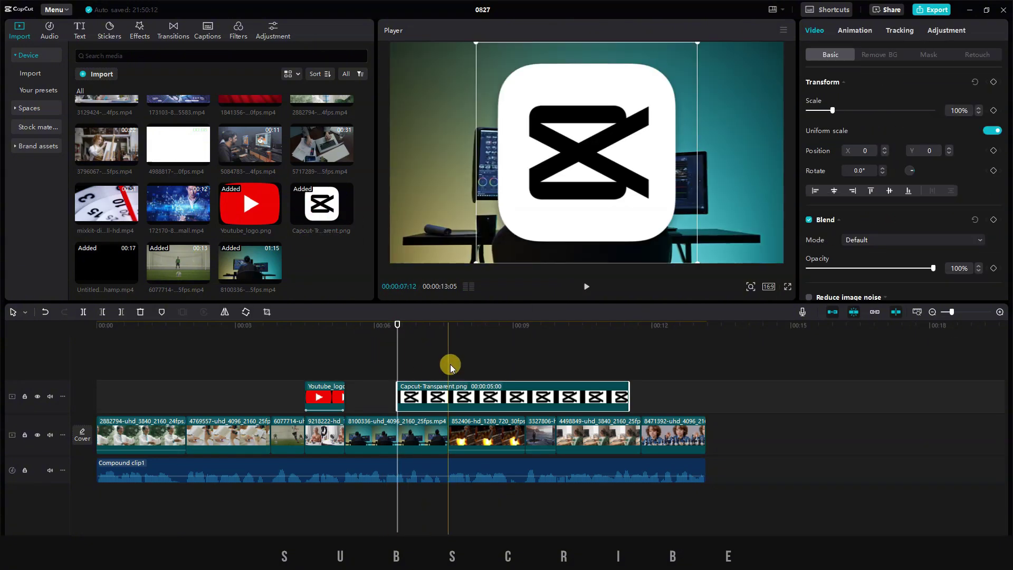
click(450, 364)
click(448, 391)
click(122, 312)
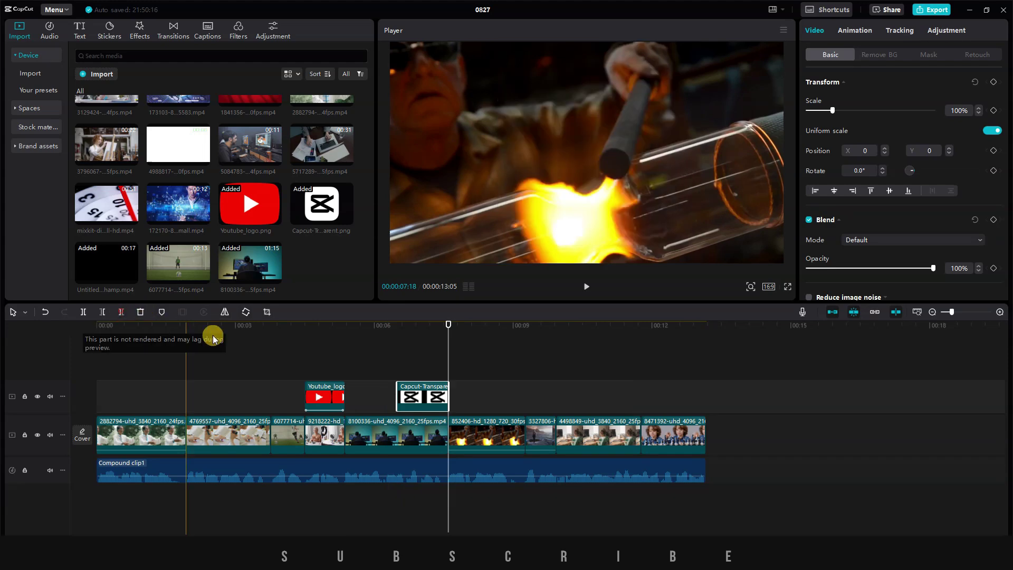
Scale the CapCut logo to 65% and move it to the upper-right corner (X 1157, Y 376)
click(414, 334)
drag(697, 261, 659, 225)
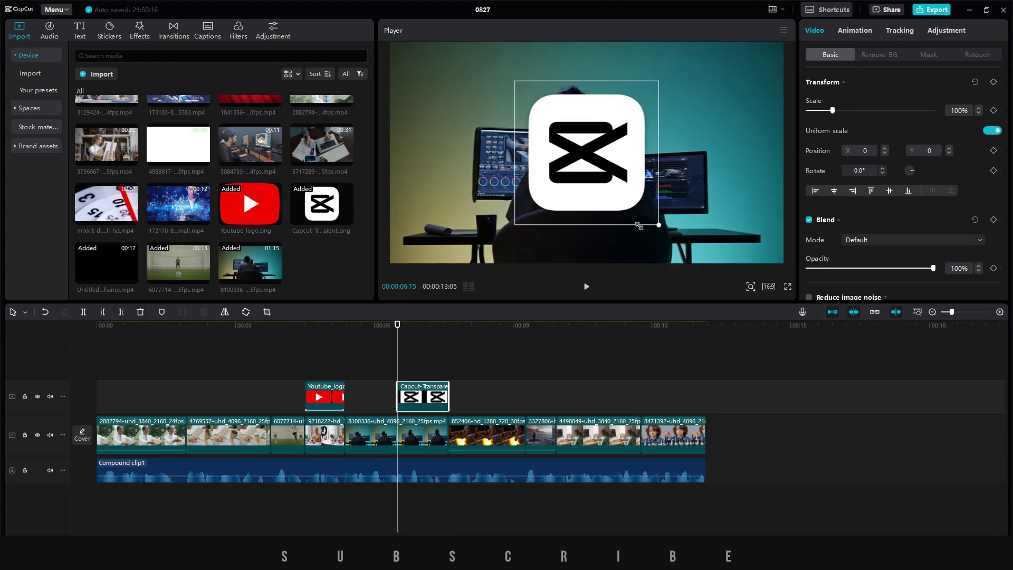
drag(594, 163, 711, 123)
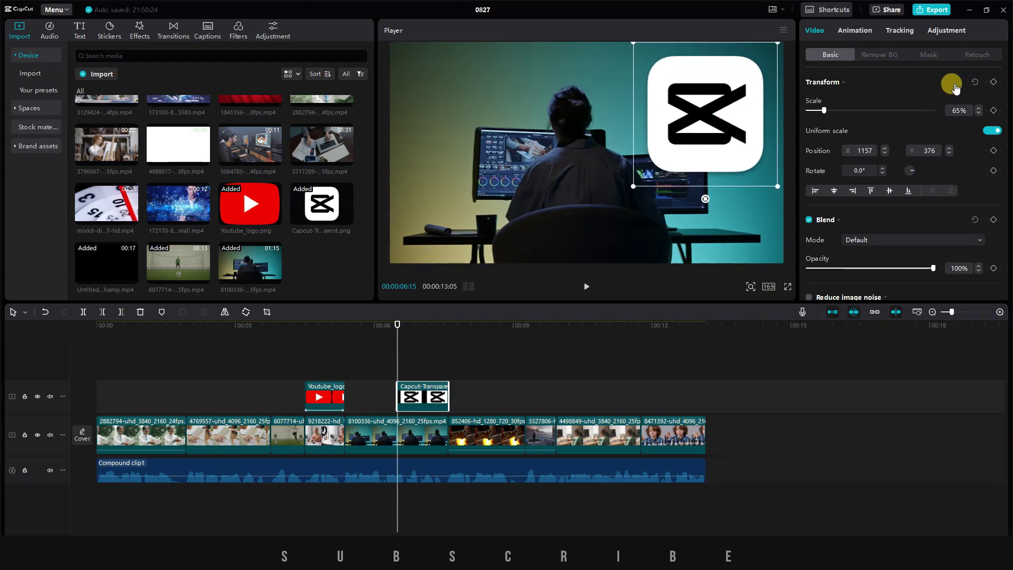
Apply the Cube 2 combo at 1.3s to the logo and start its clip slightly earlier
click(858, 31)
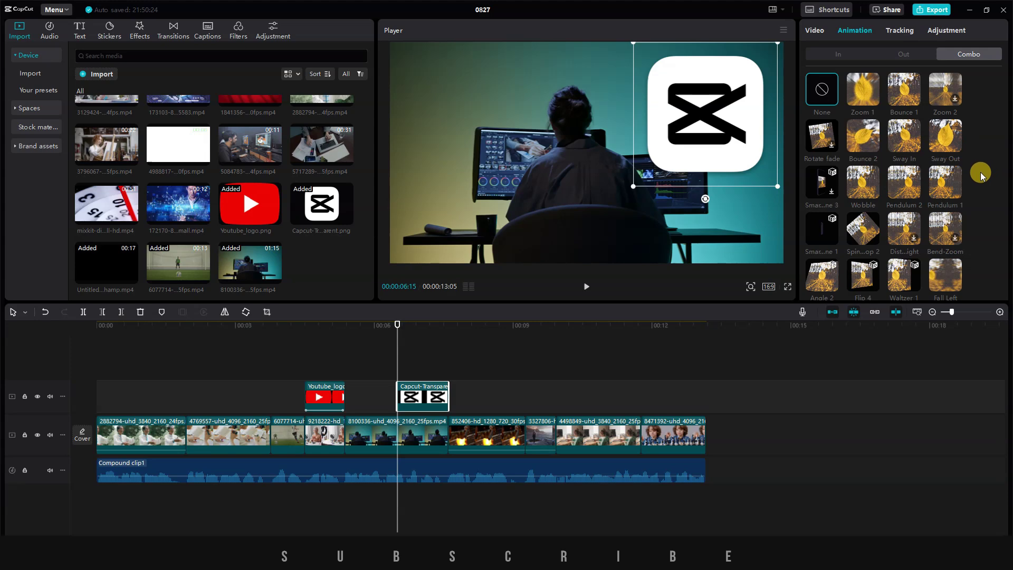
scroll(983, 175, down, 5)
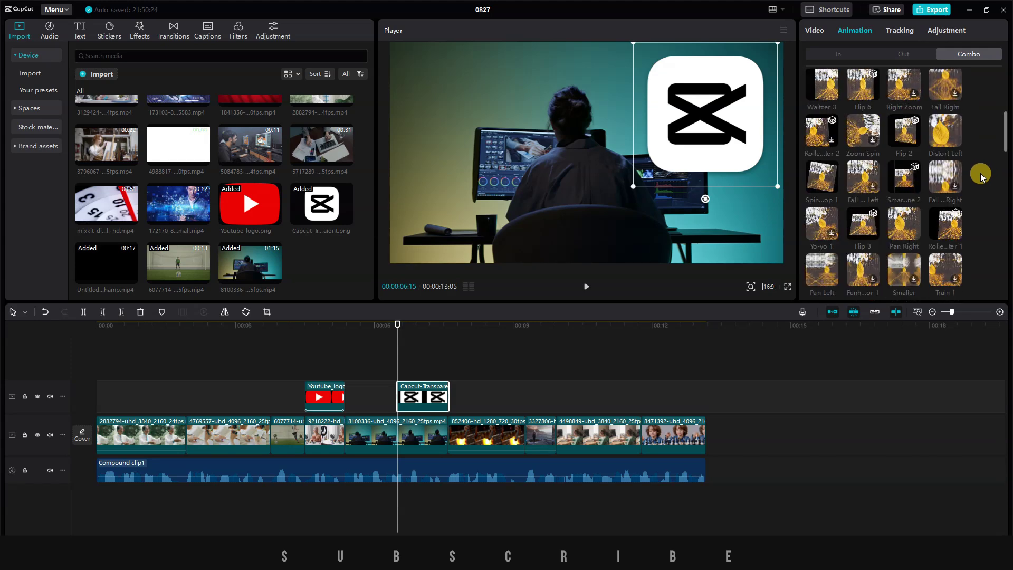
scroll(980, 175, down, 2)
scroll(980, 176, down, 2)
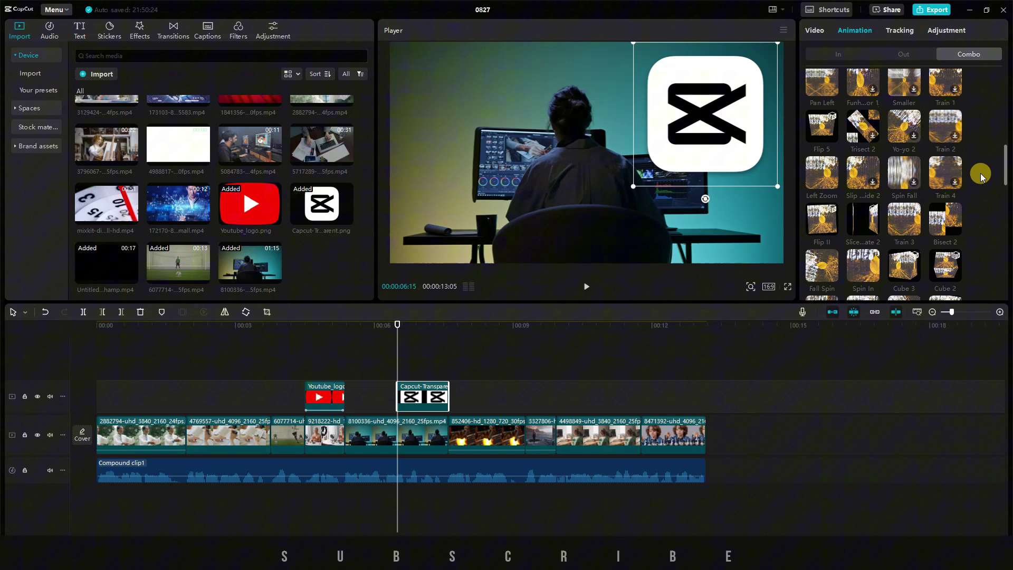
scroll(981, 174, down, 4)
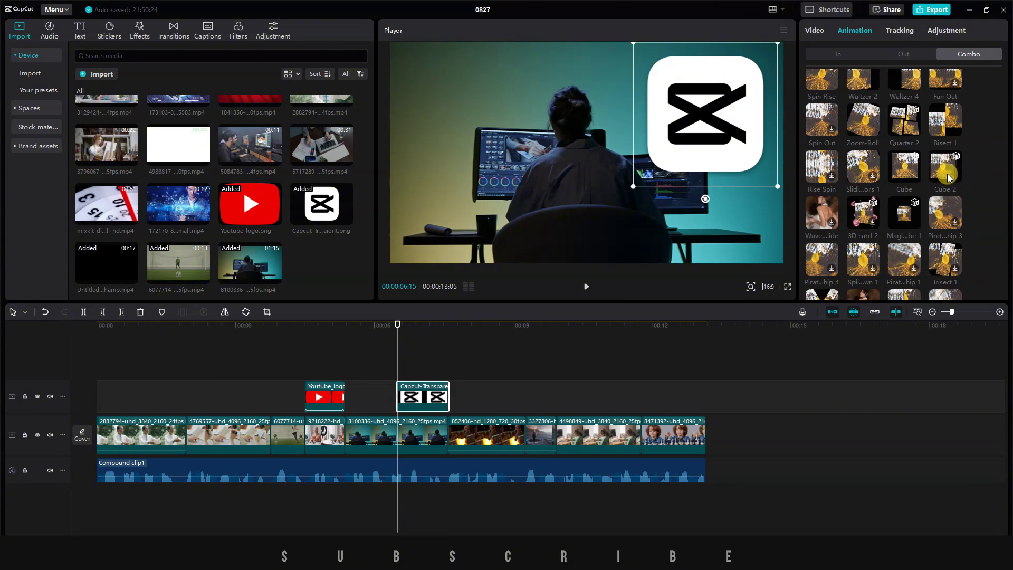
click(948, 173)
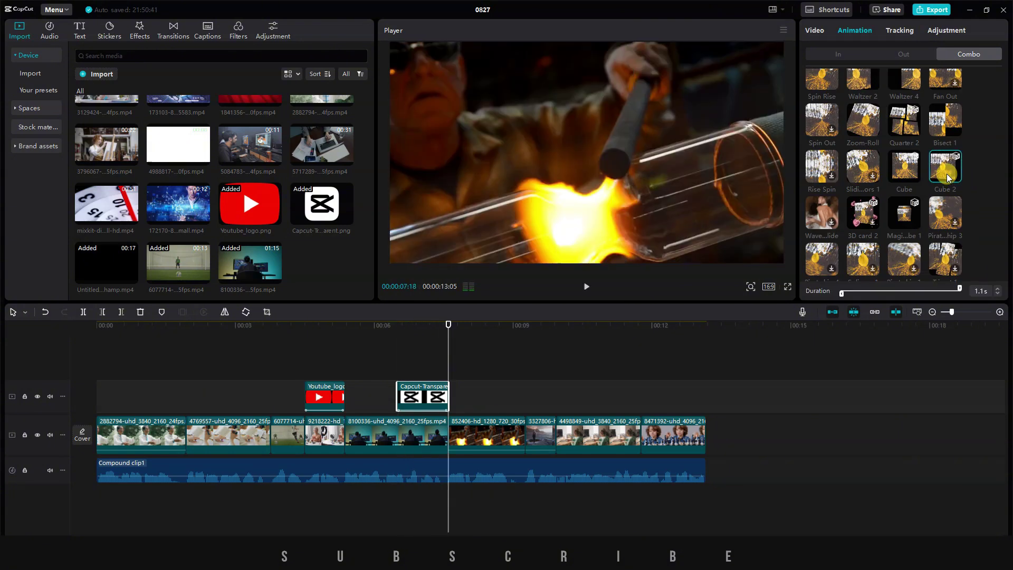
drag(394, 391, 384, 390)
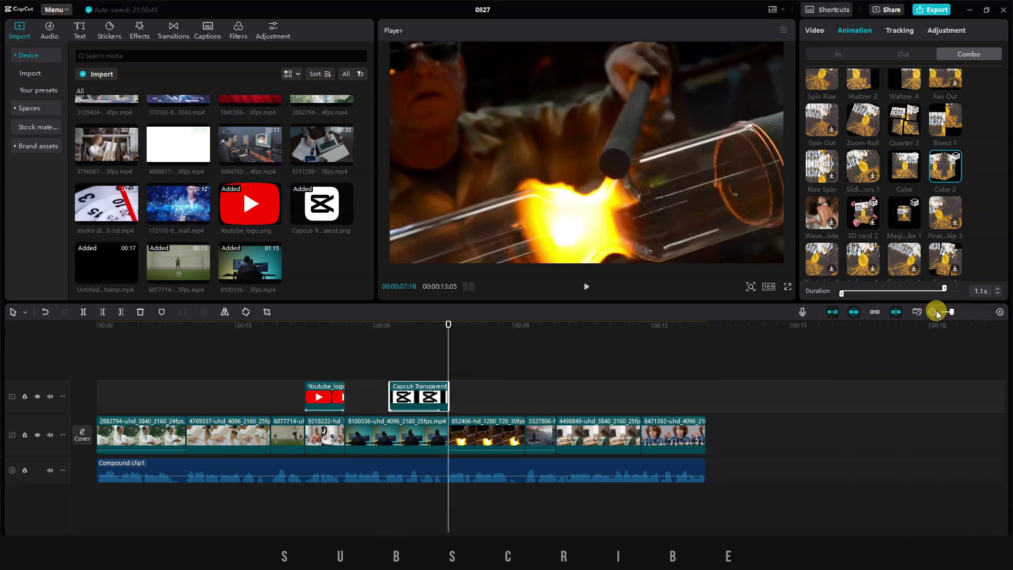
drag(946, 290, 968, 288)
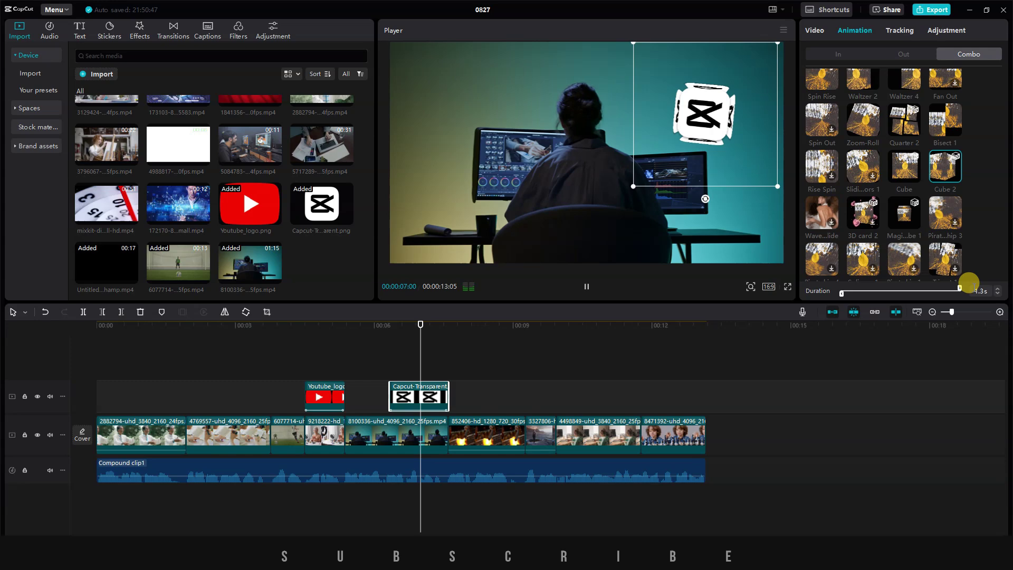
click(367, 362)
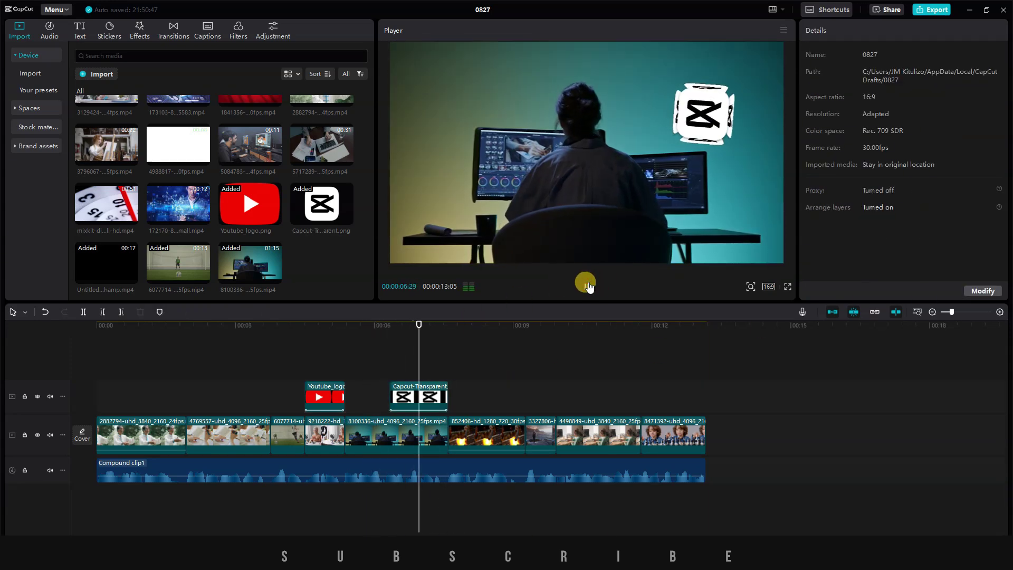
click(587, 285)
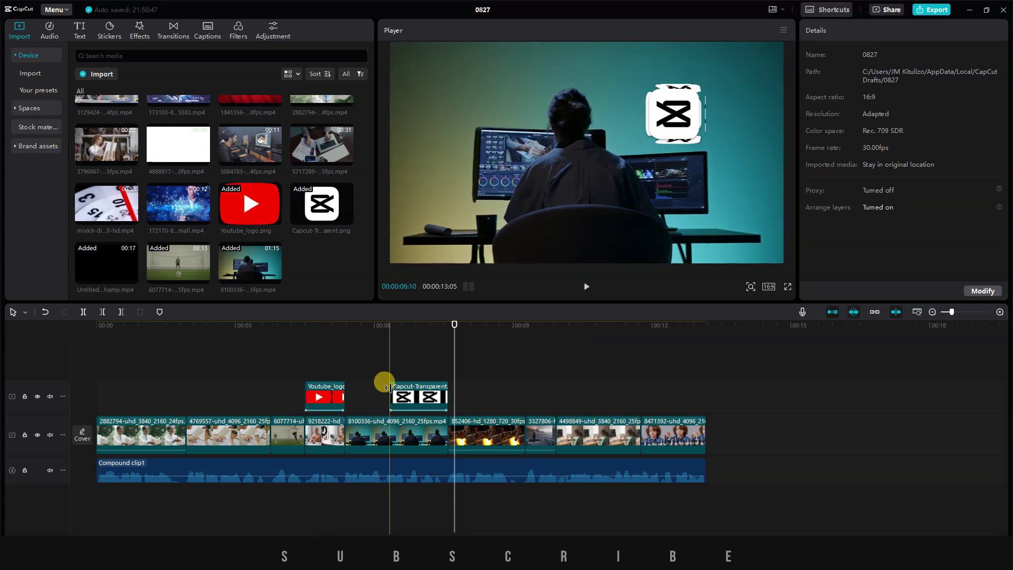
click(391, 388)
click(383, 366)
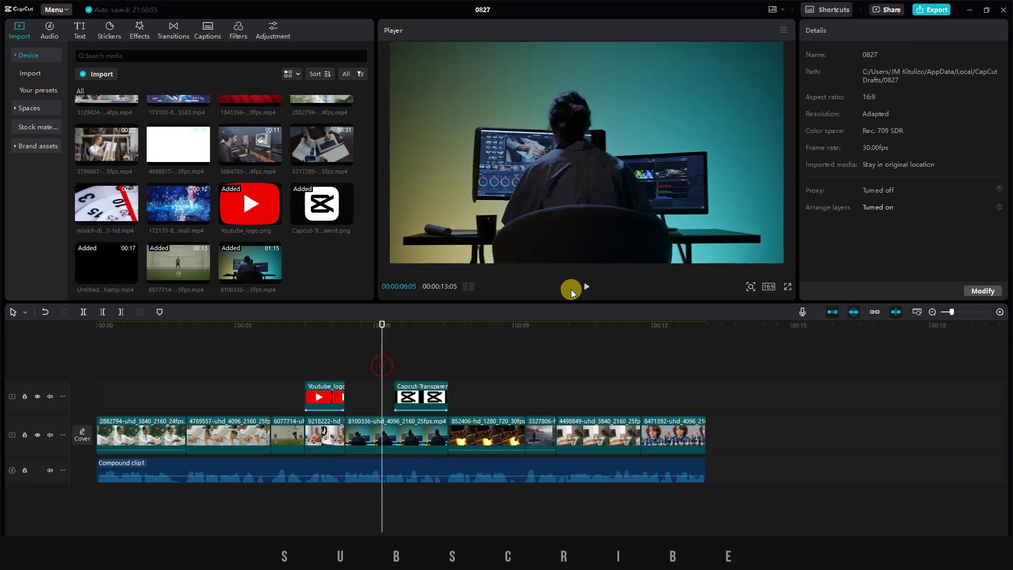
click(588, 286)
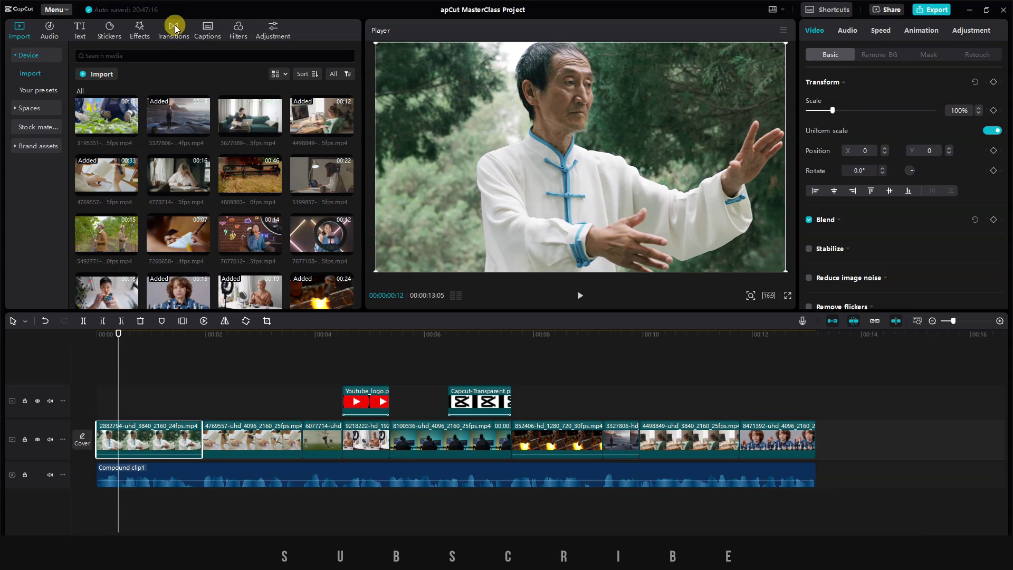
Show the Transitions library and preview favourites like Vertical Blur II, Sliding memories and Particles
click(174, 29)
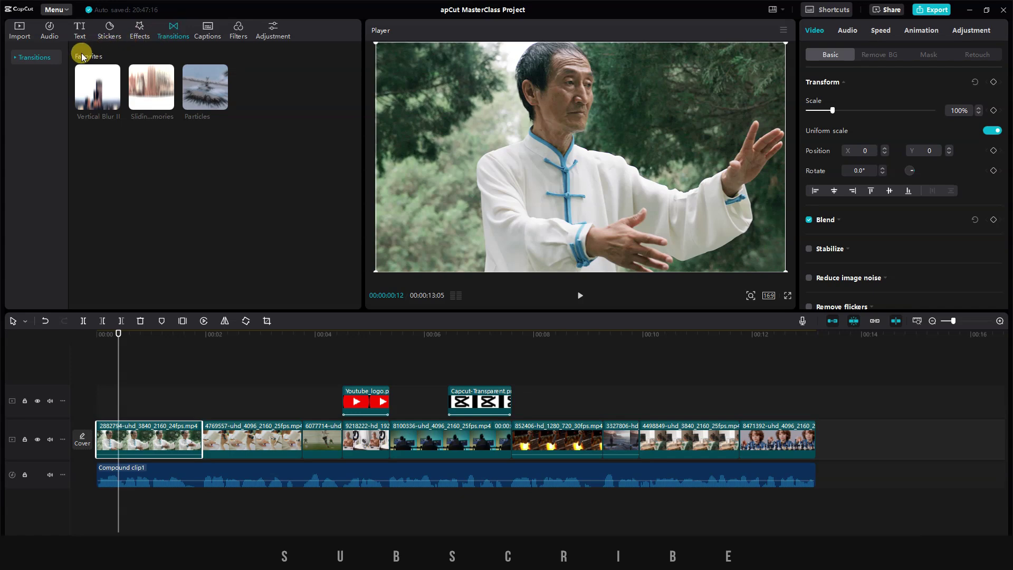
mouse_move(106, 90)
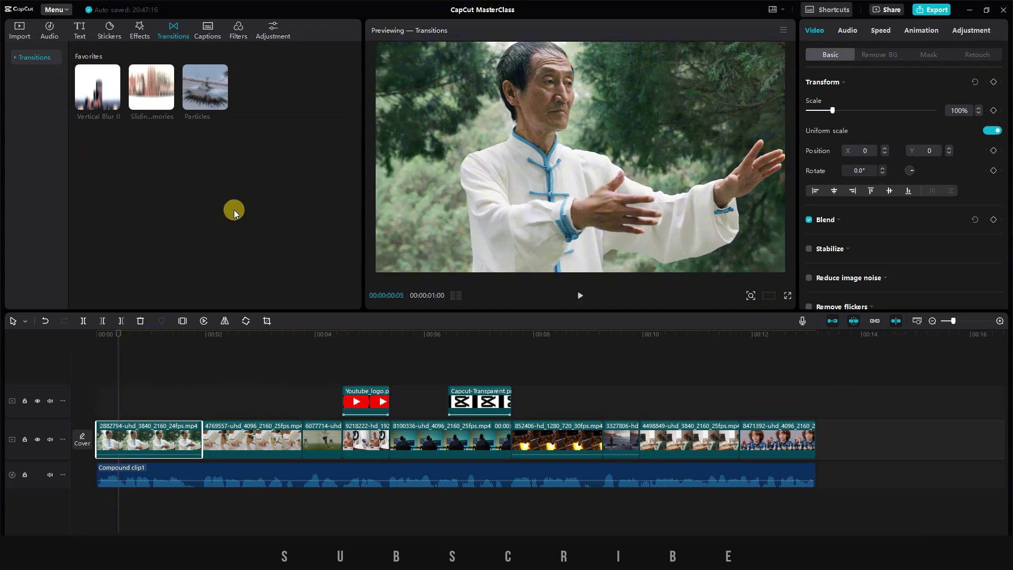
scroll(233, 211, down, 2)
scroll(233, 210, down, 5)
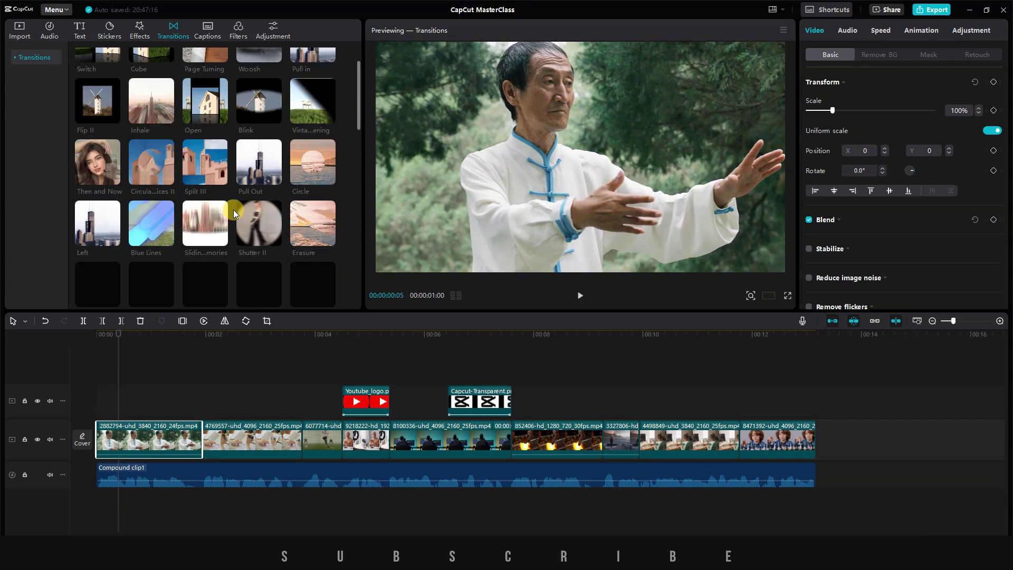
scroll(234, 210, down, 15)
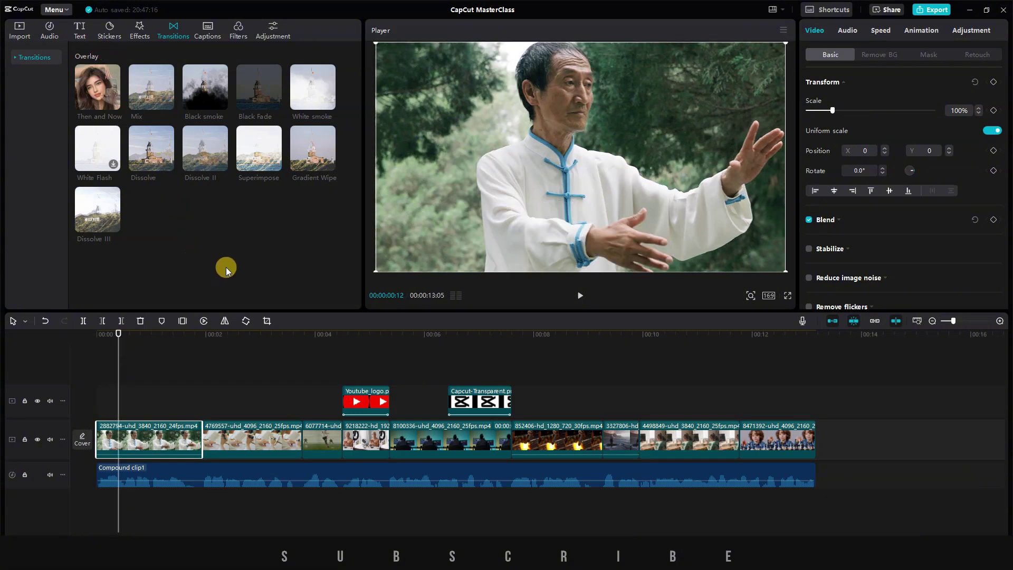
scroll(226, 267, up, 4)
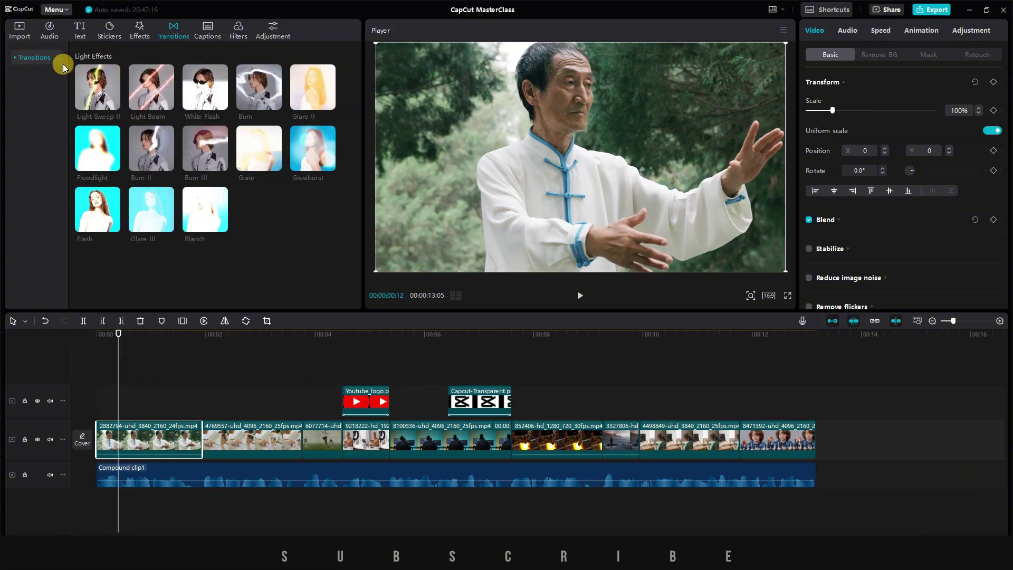
click(35, 58)
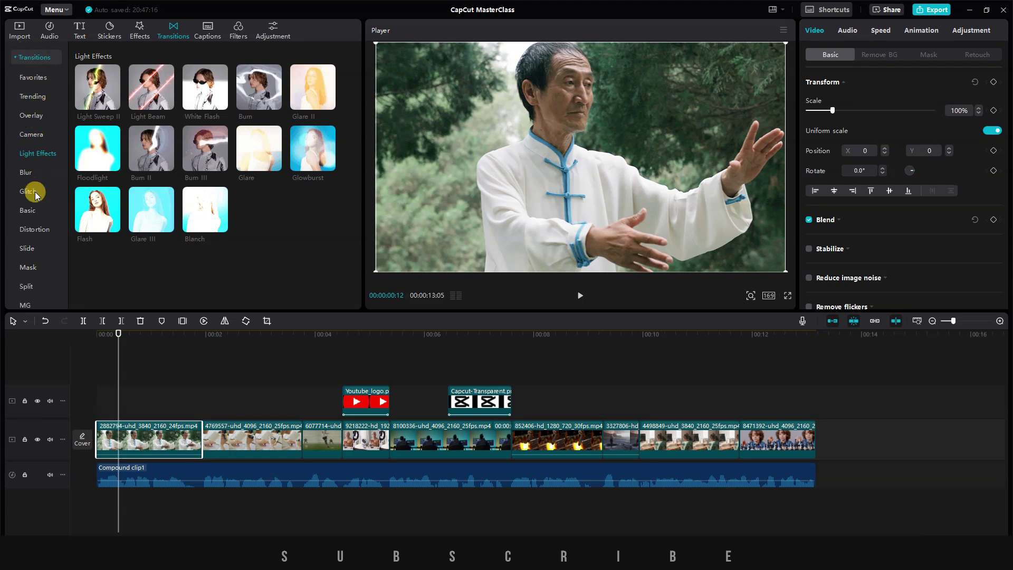
click(25, 305)
click(94, 87)
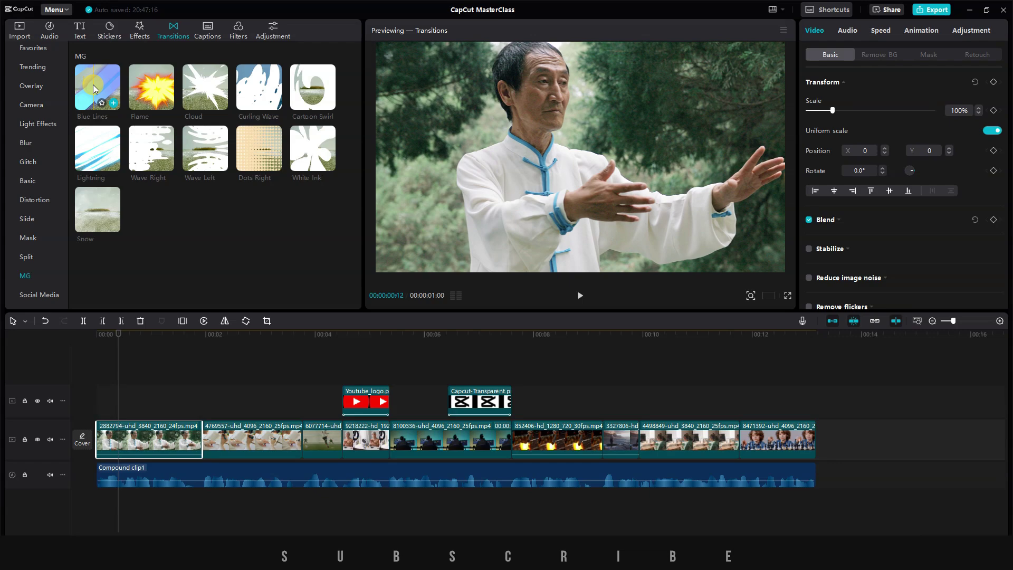
click(152, 87)
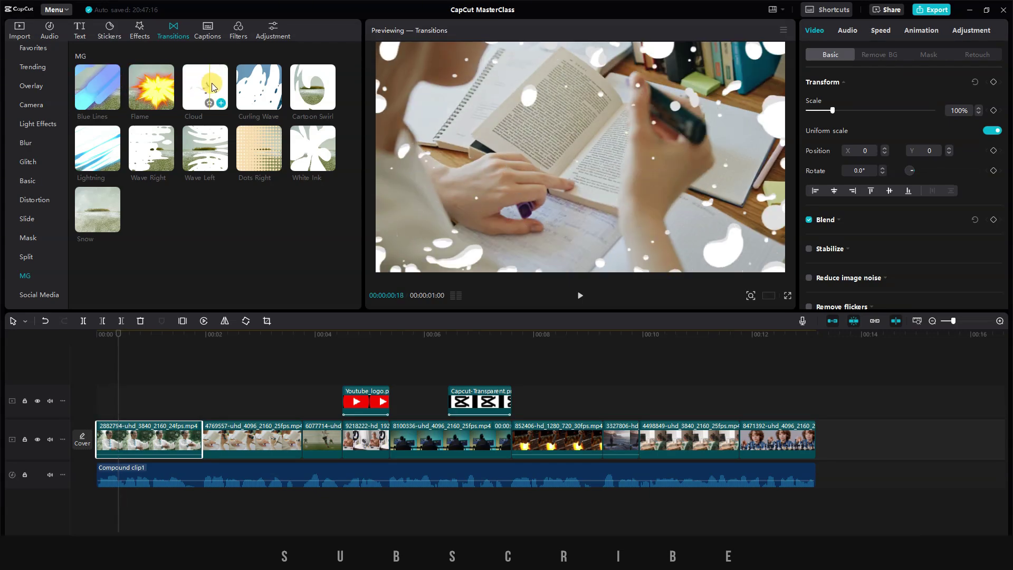
click(249, 87)
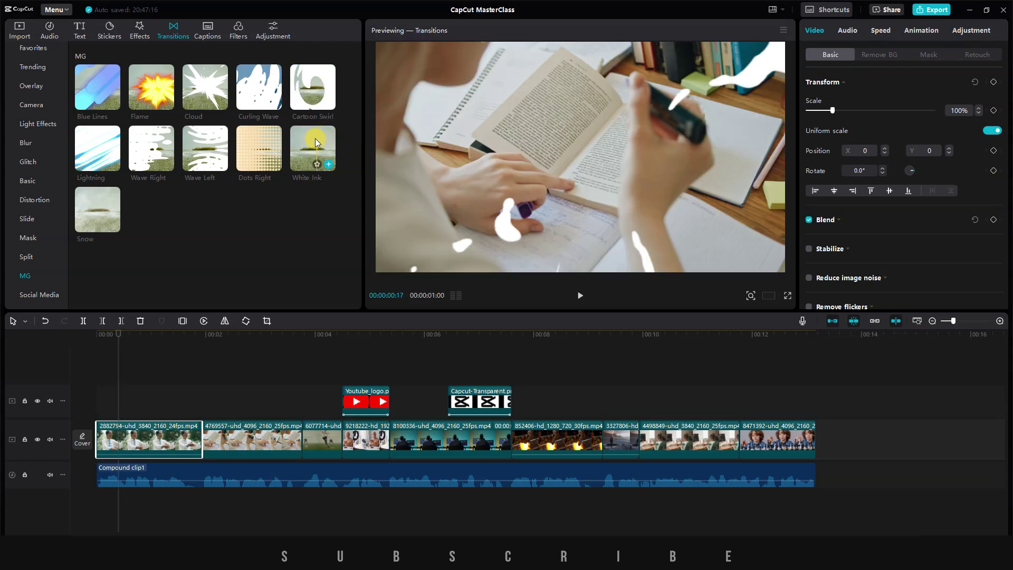
click(26, 256)
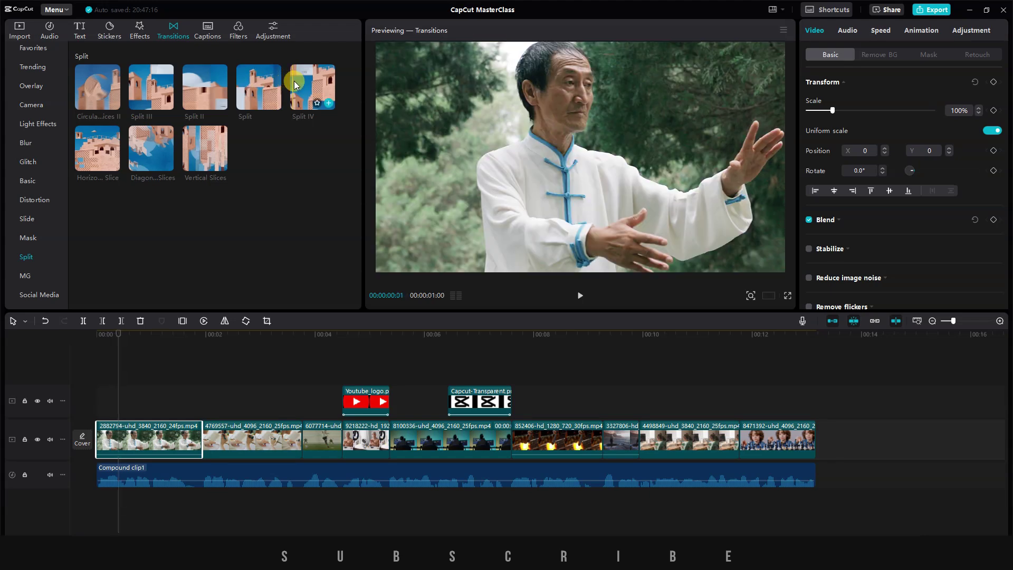
click(39, 294)
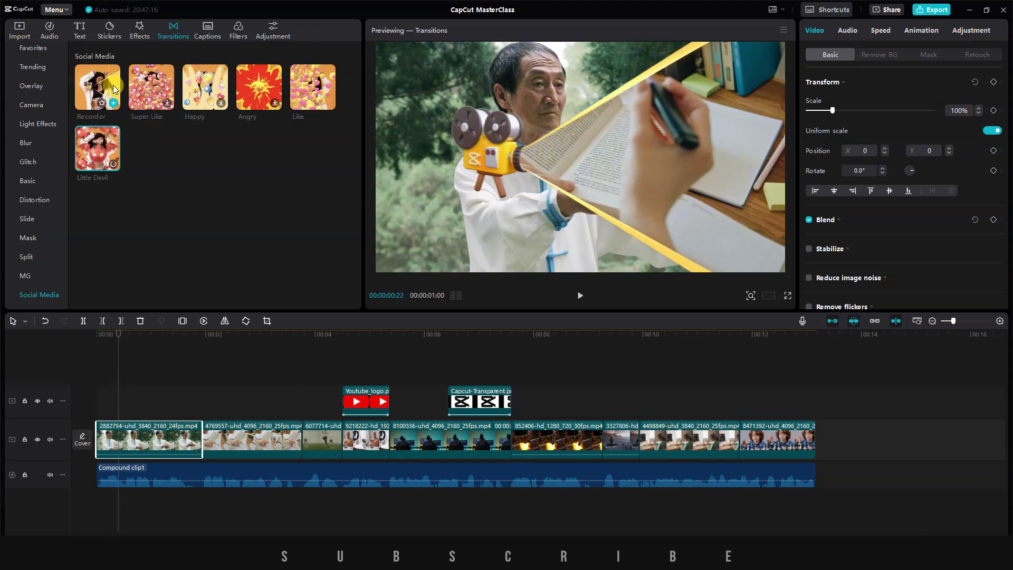
click(167, 89)
click(209, 82)
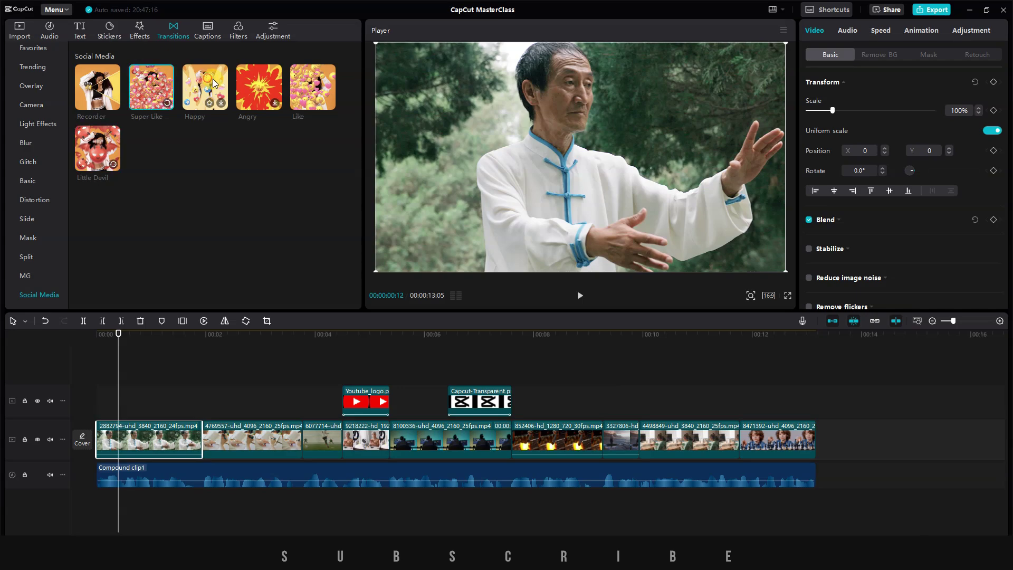
click(258, 77)
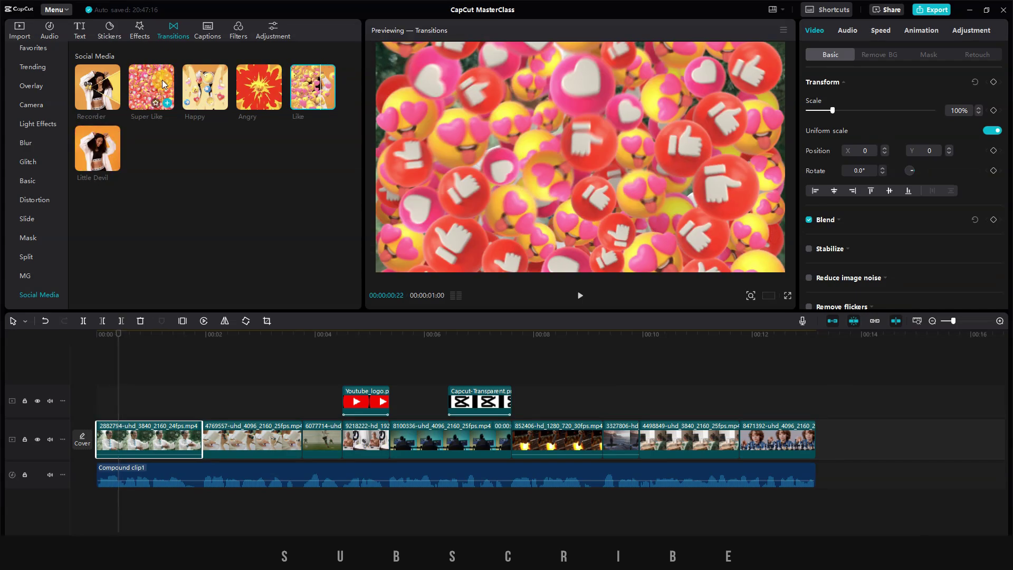
click(29, 196)
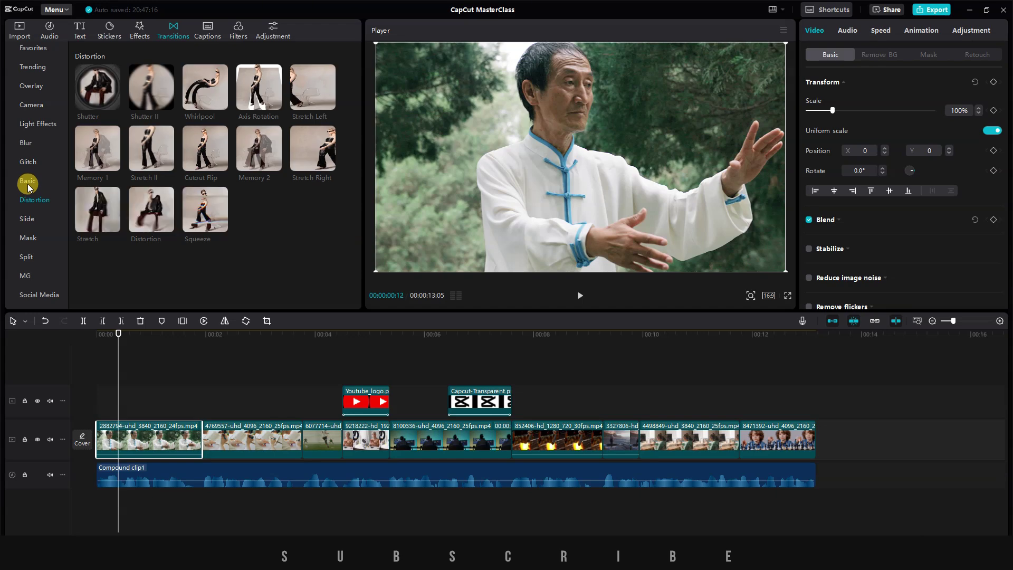
scroll(30, 81, up, 1)
Preview the favourite transitions and move the playhead into the first tai chi clip
click(30, 77)
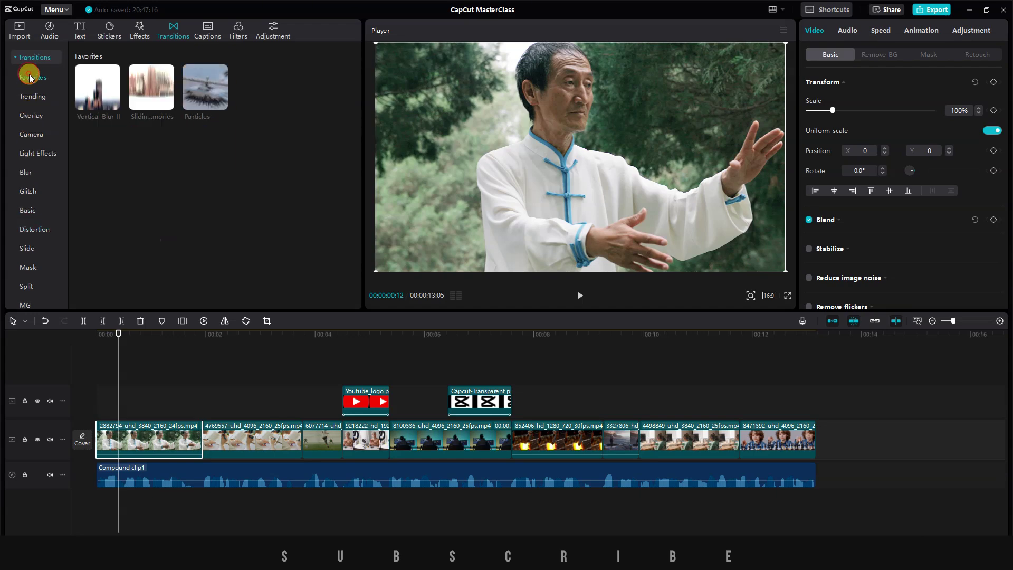
mouse_move(105, 94)
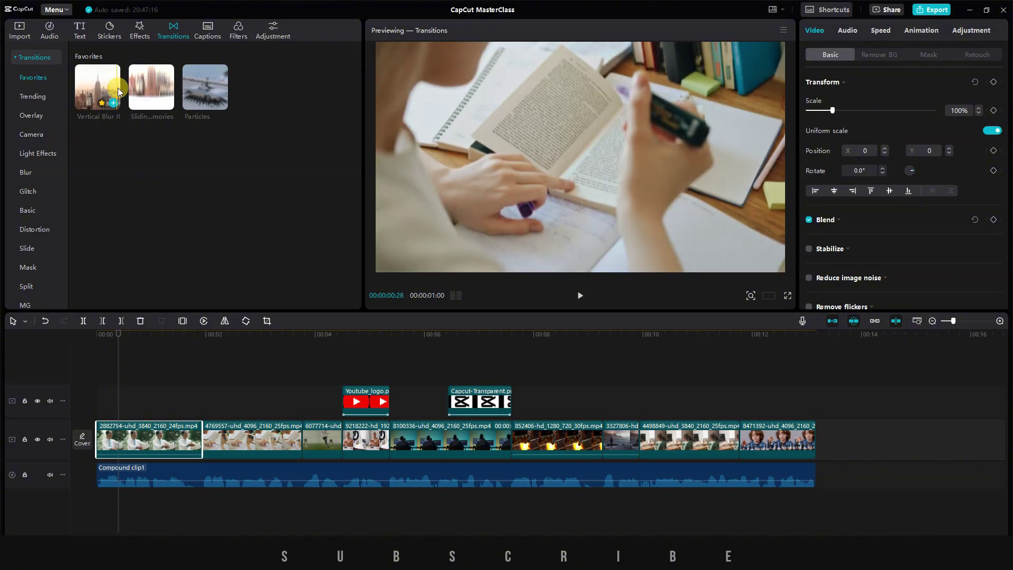
mouse_move(169, 94)
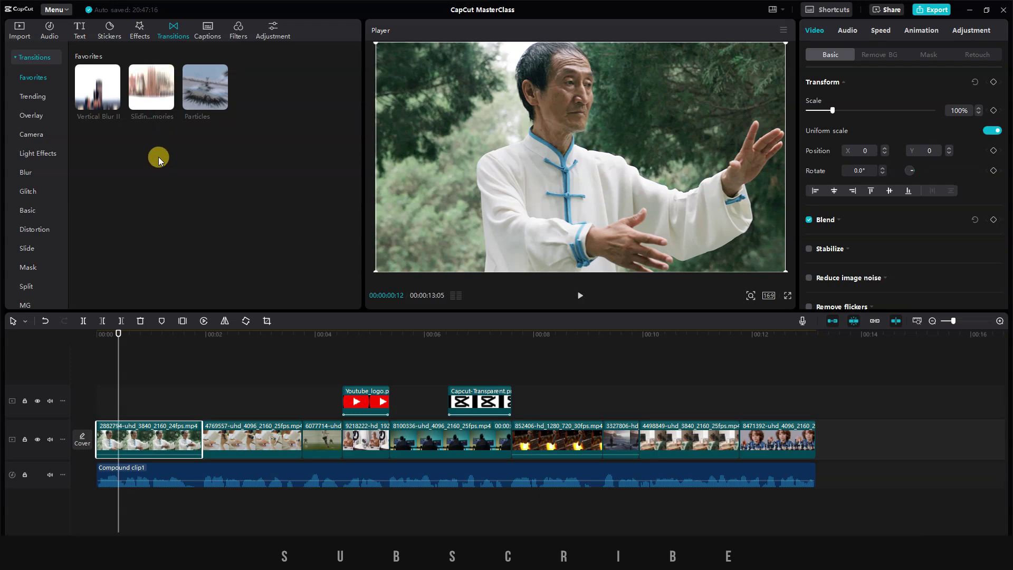
click(179, 427)
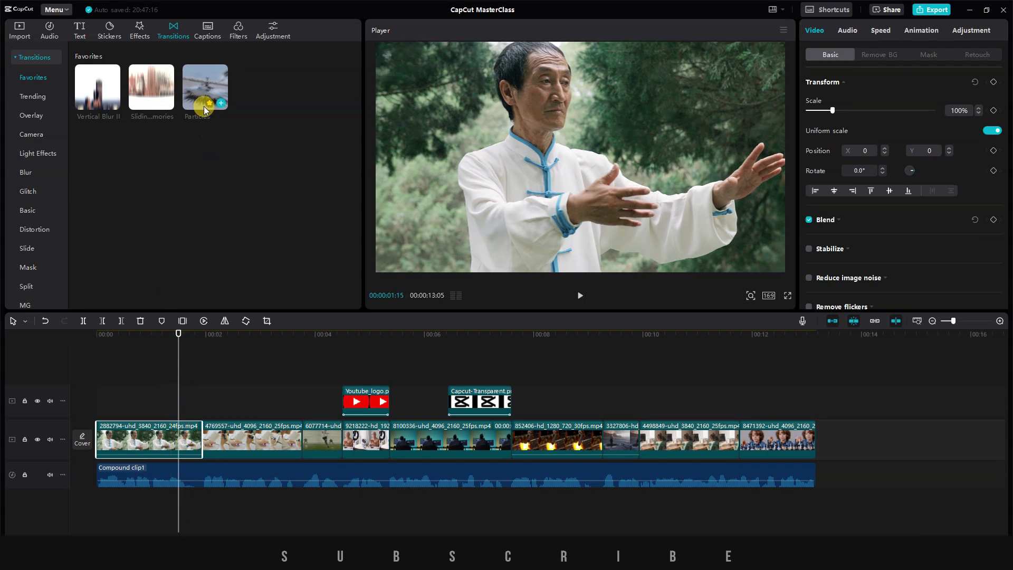
mouse_move(216, 102)
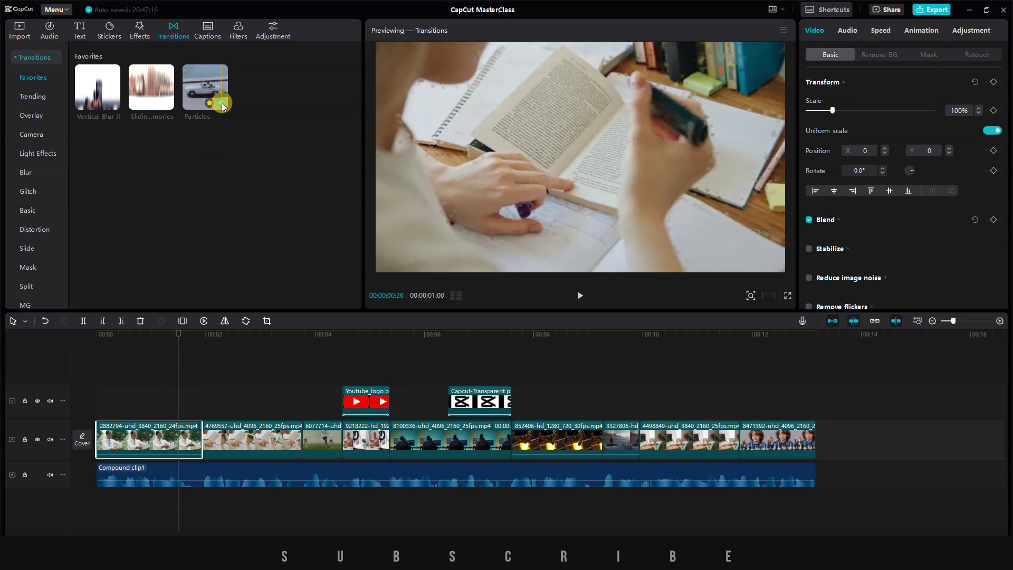
Add a 0.5s Particles transition between the first two clips, accepting duplicate frames, and play it
click(221, 105)
click(577, 311)
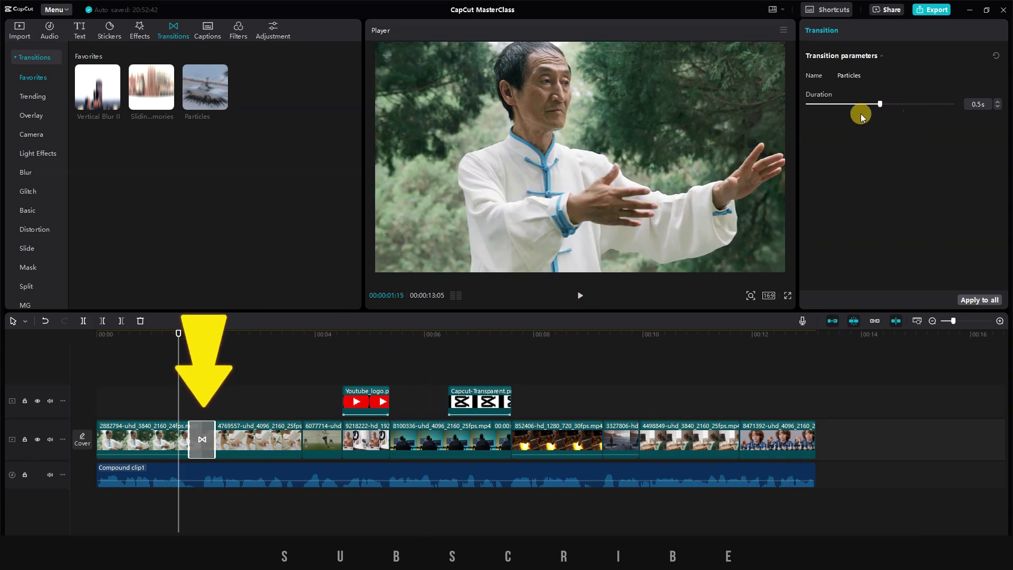
click(580, 296)
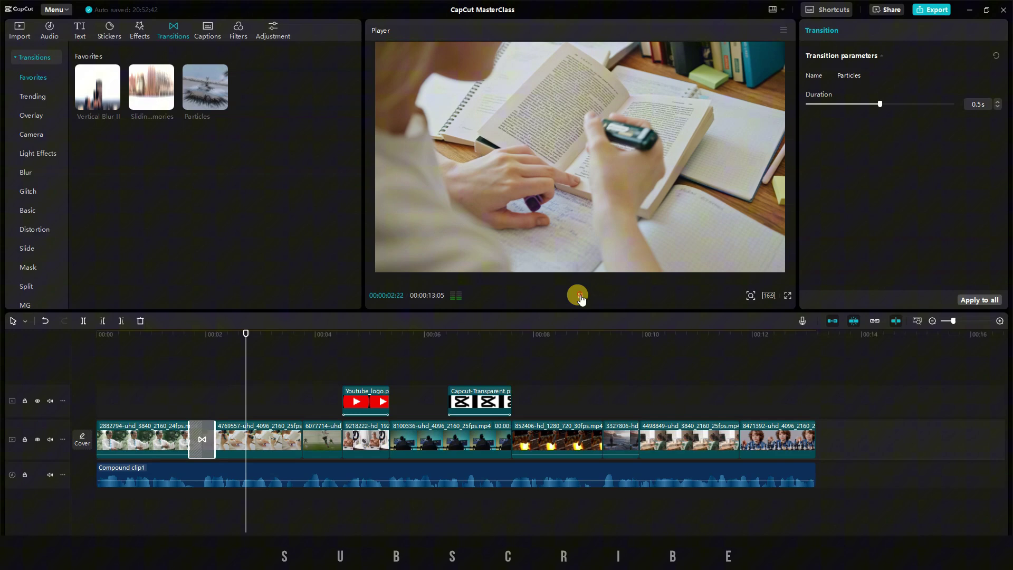
click(189, 334)
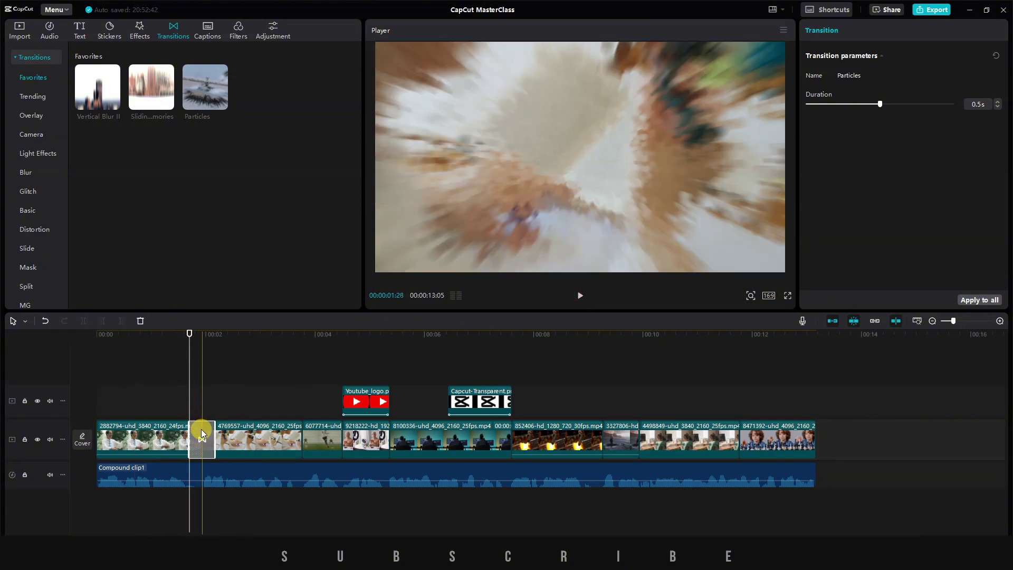
click(144, 93)
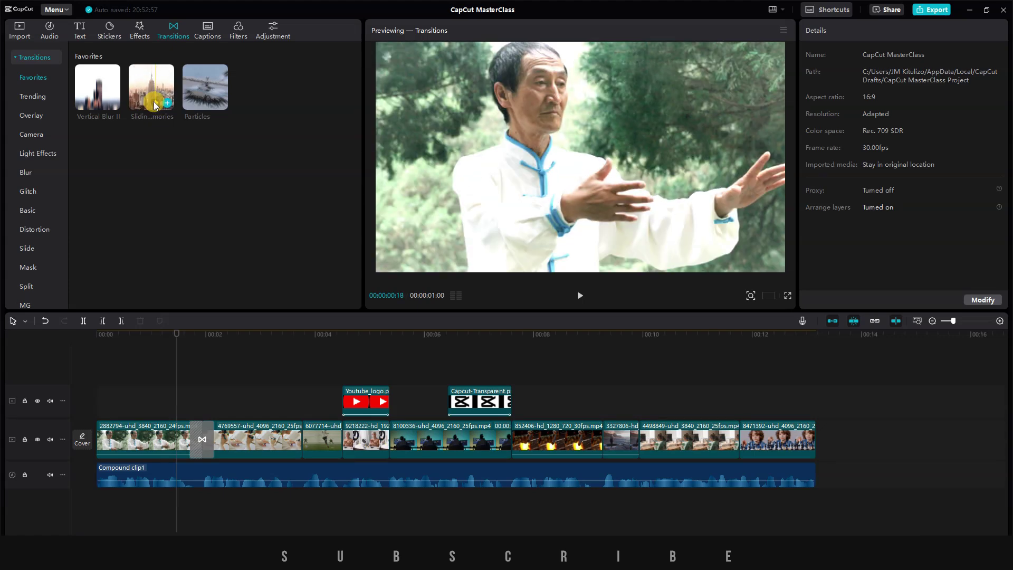
Browse the Trending transitions list to find Switch for favouriting
click(39, 98)
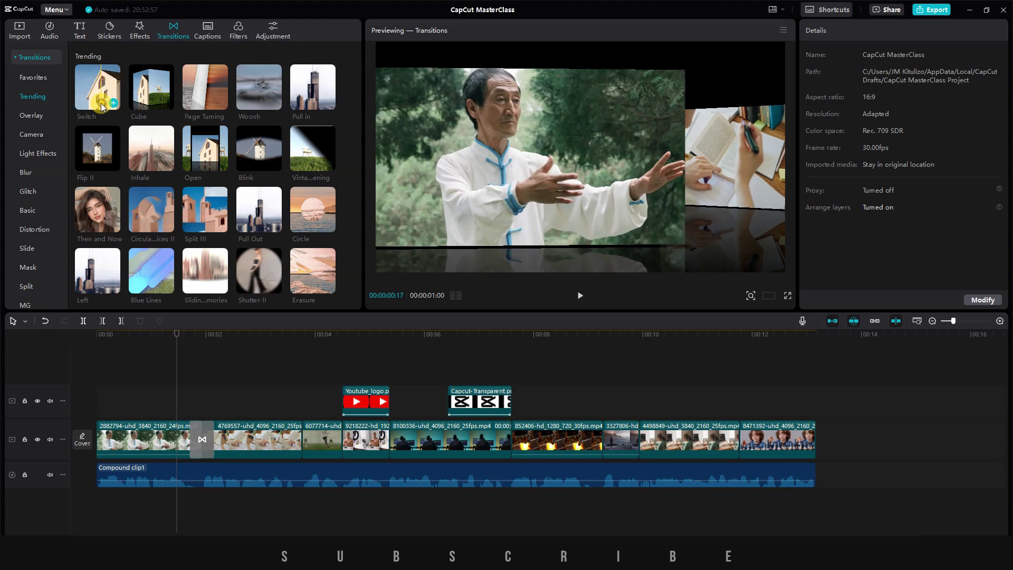
scroll(270, 181, up, 2)
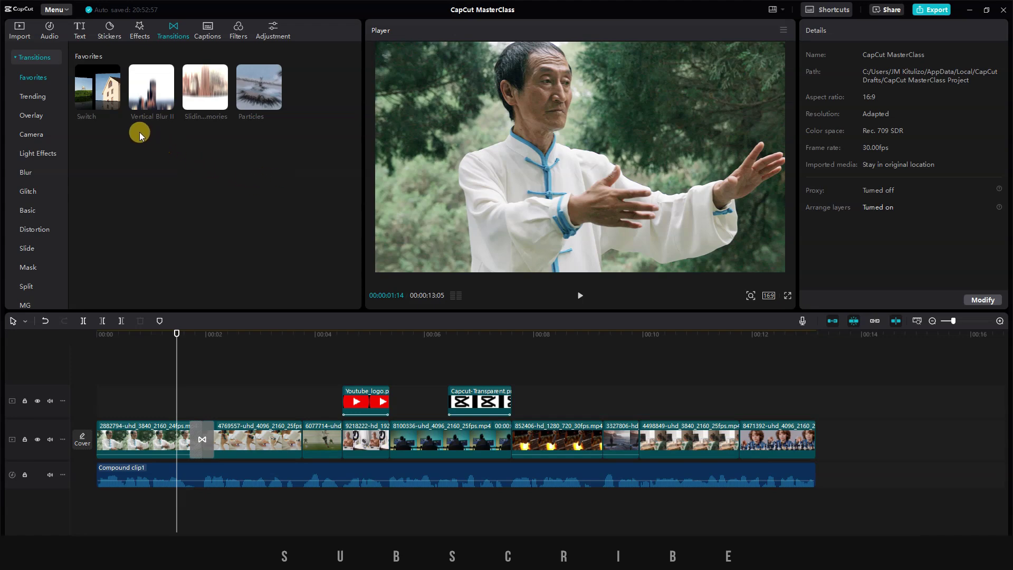
Drop a favourite transition onto a clip cut and play back the timeline
mouse_move(98, 87)
mouse_down()
mouse_move(126, 129)
mouse_move(194, 442)
mouse_move(299, 439)
mouse_up()
click(579, 295)
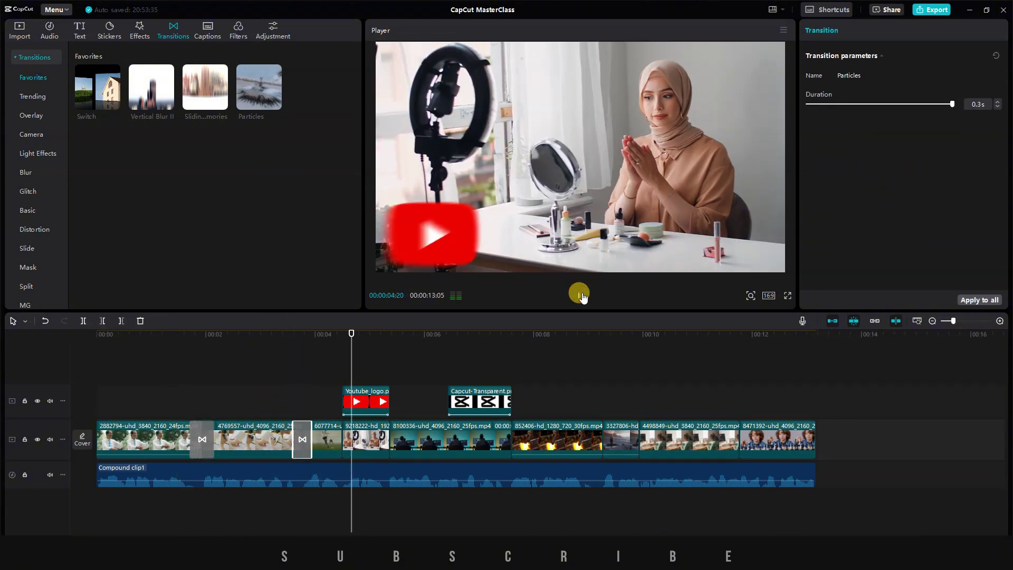
click(202, 437)
Set the first cut's Sliding Memories transition to 0.5s and preview it
click(201, 437)
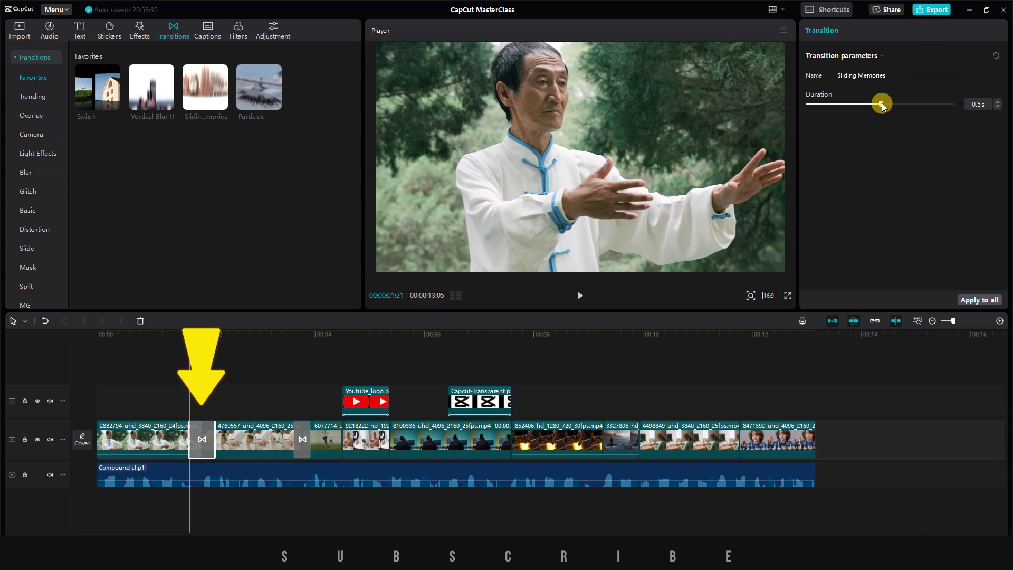
drag(882, 103, 940, 117)
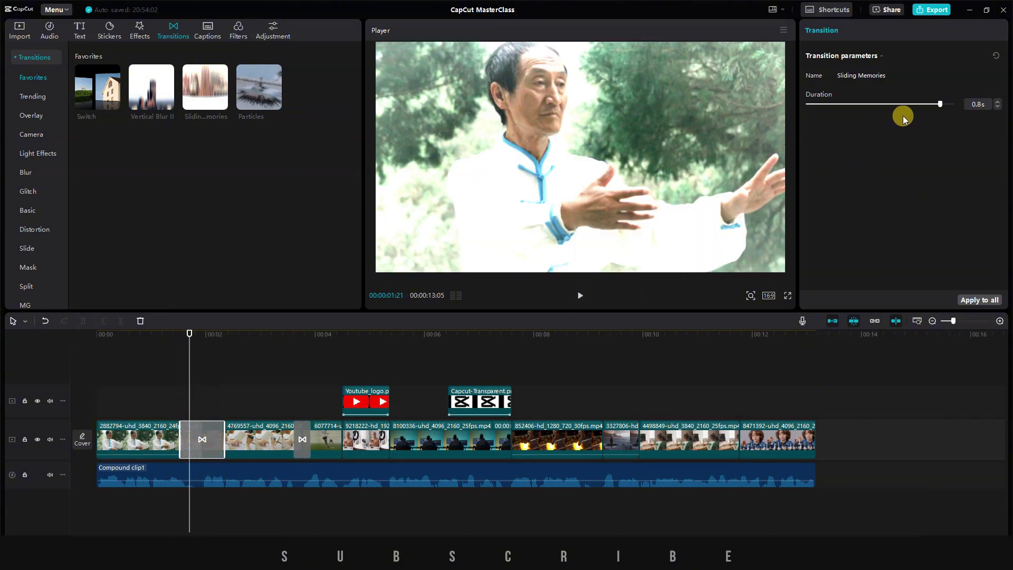
drag(904, 115, 829, 142)
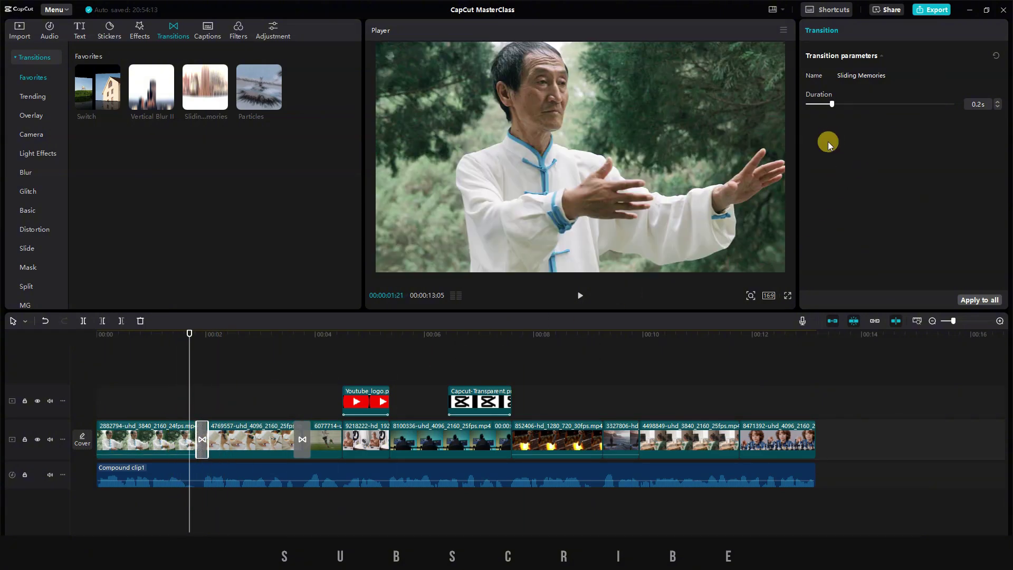
click(580, 298)
click(579, 296)
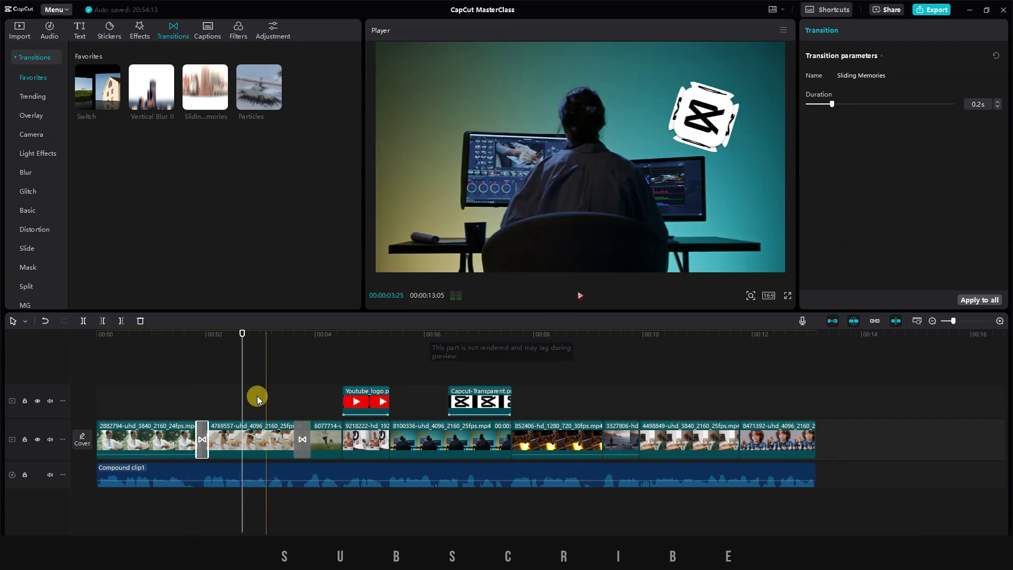
click(193, 363)
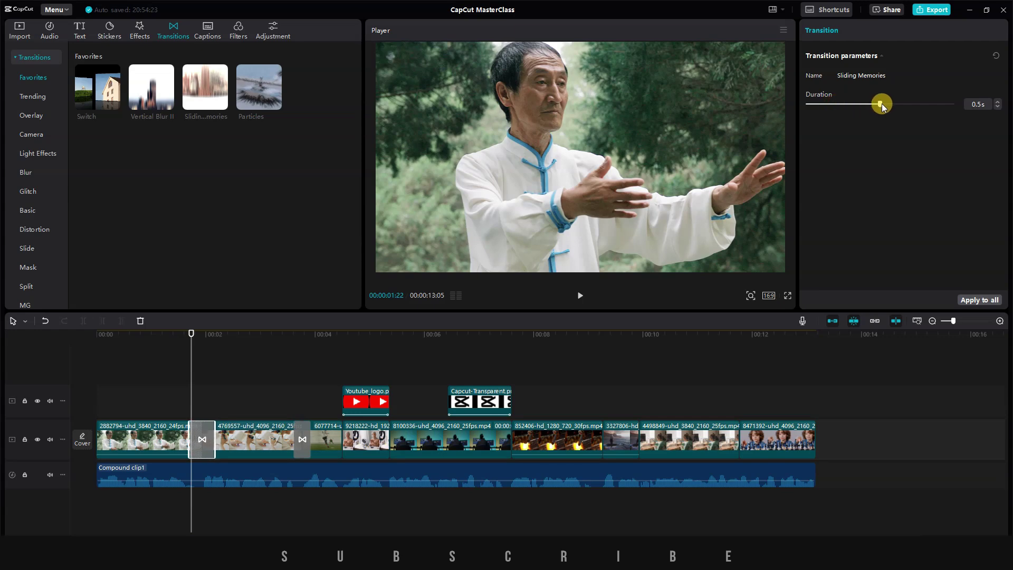
Review the first two transitions in playback, then add a 0.4 s Switch between clips four and five
click(183, 354)
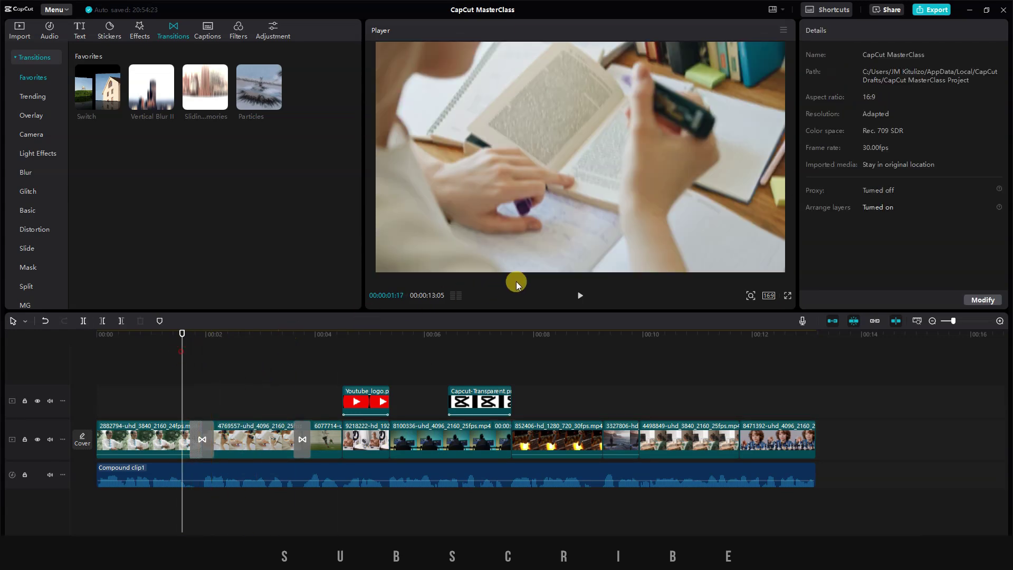
click(579, 295)
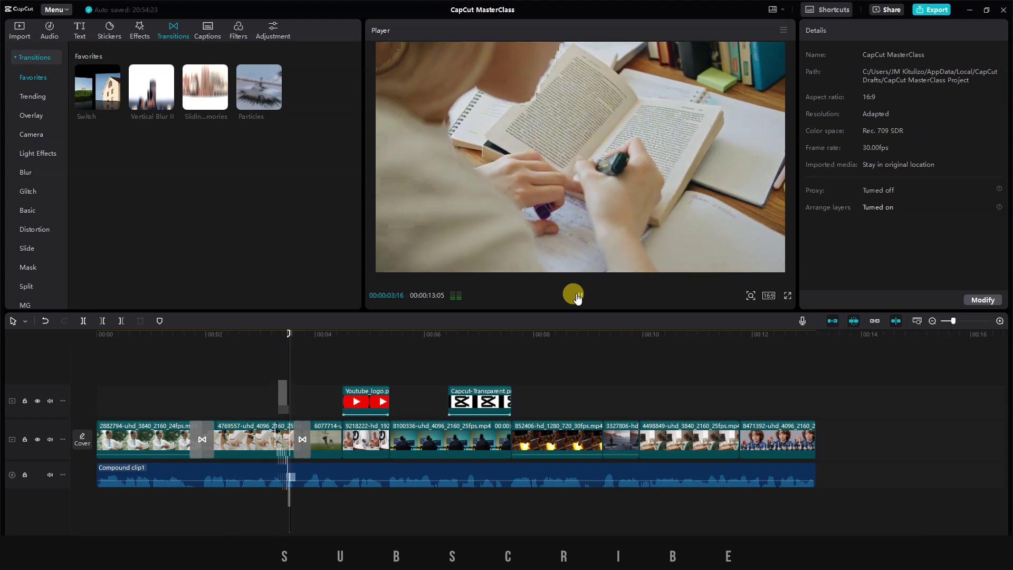
click(579, 296)
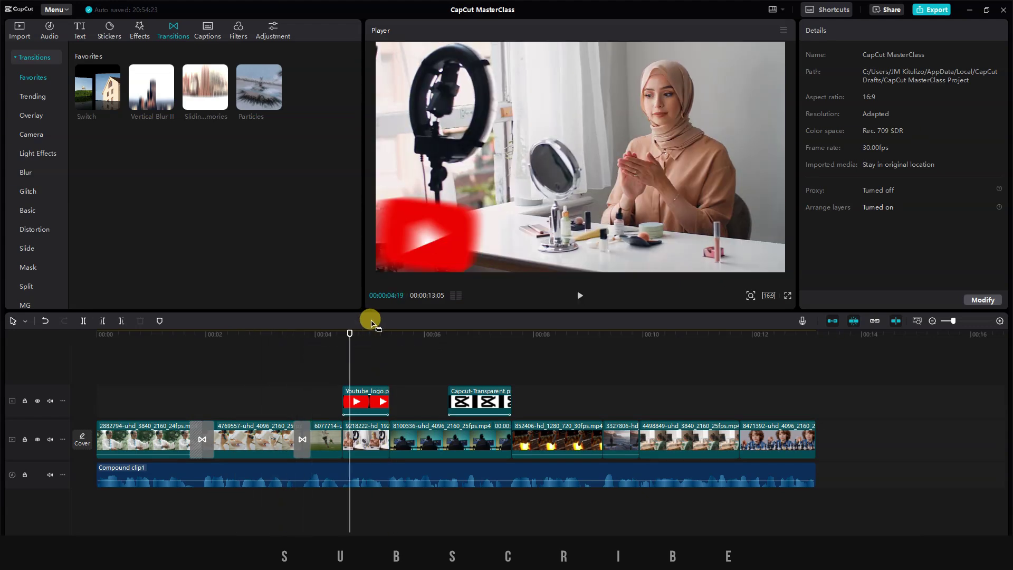
click(277, 335)
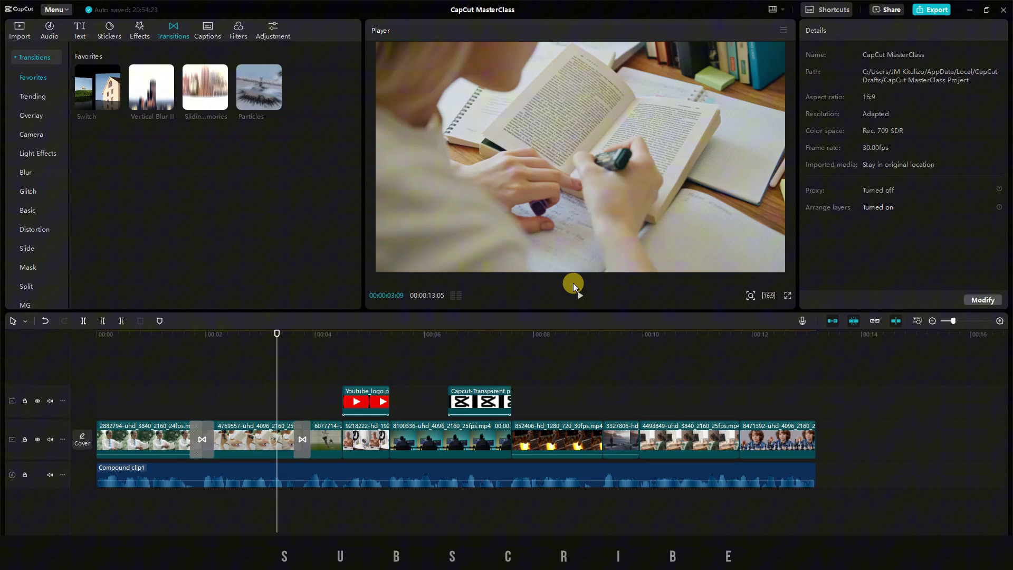
click(581, 298)
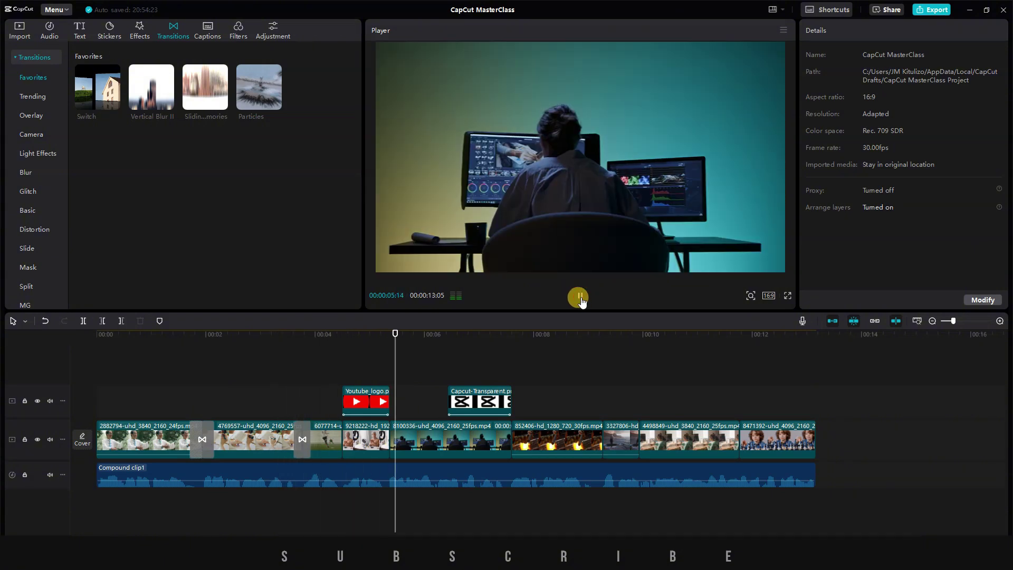
click(581, 298)
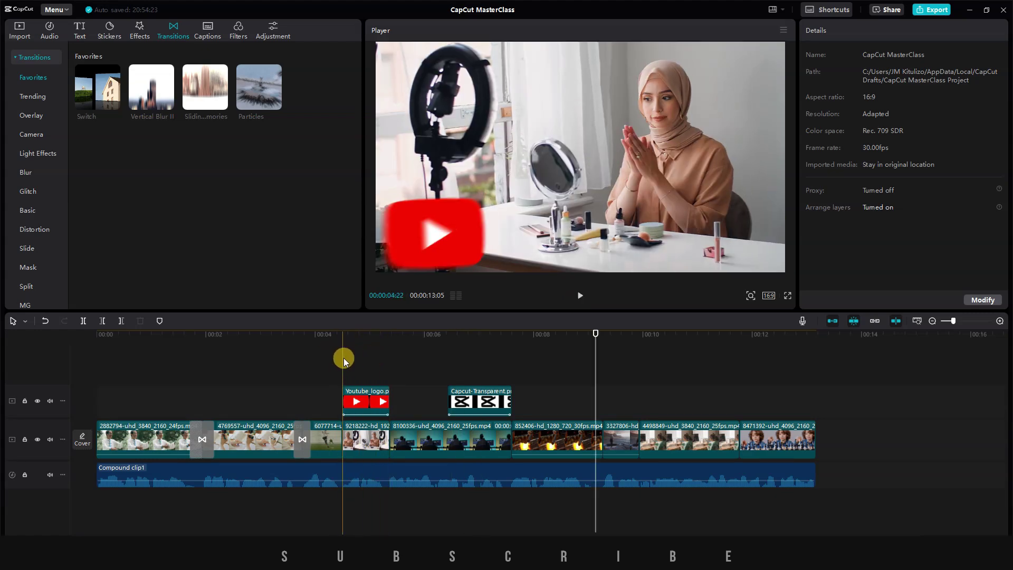
click(378, 429)
drag(98, 87, 383, 432)
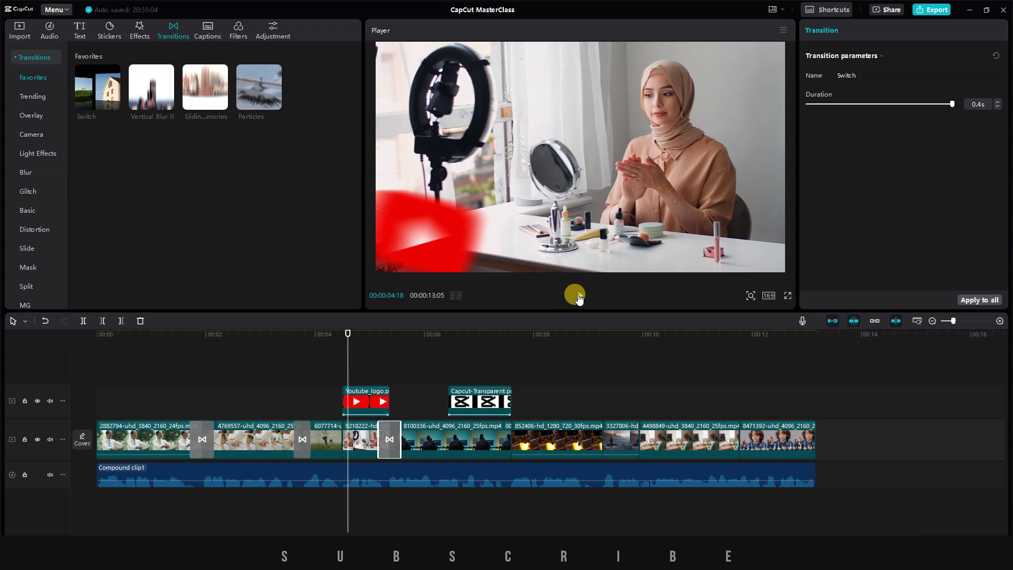
Preview the Switch transition, then add a 0.6 s Shutter II from Distortion at the last cut
click(580, 296)
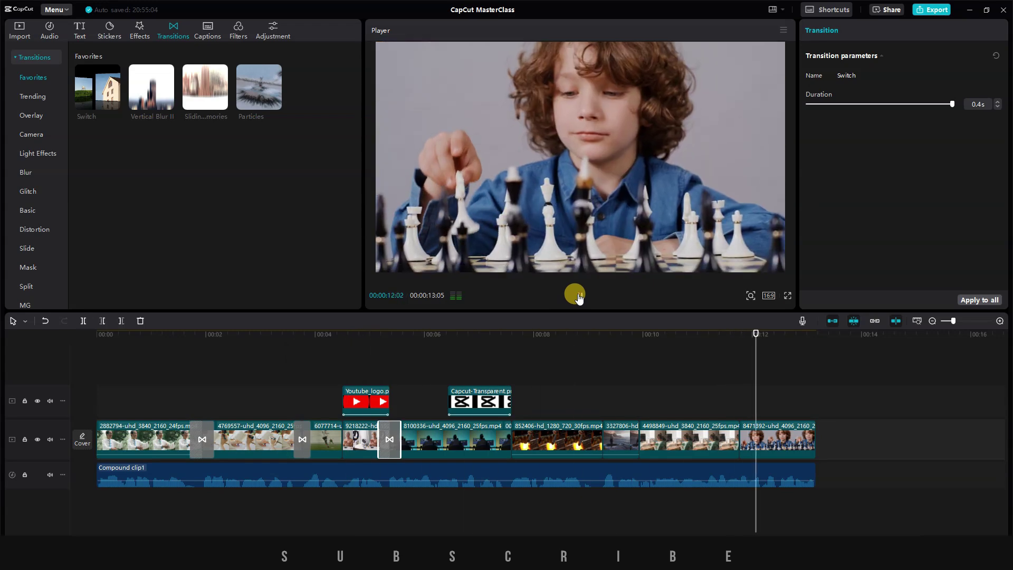
click(579, 296)
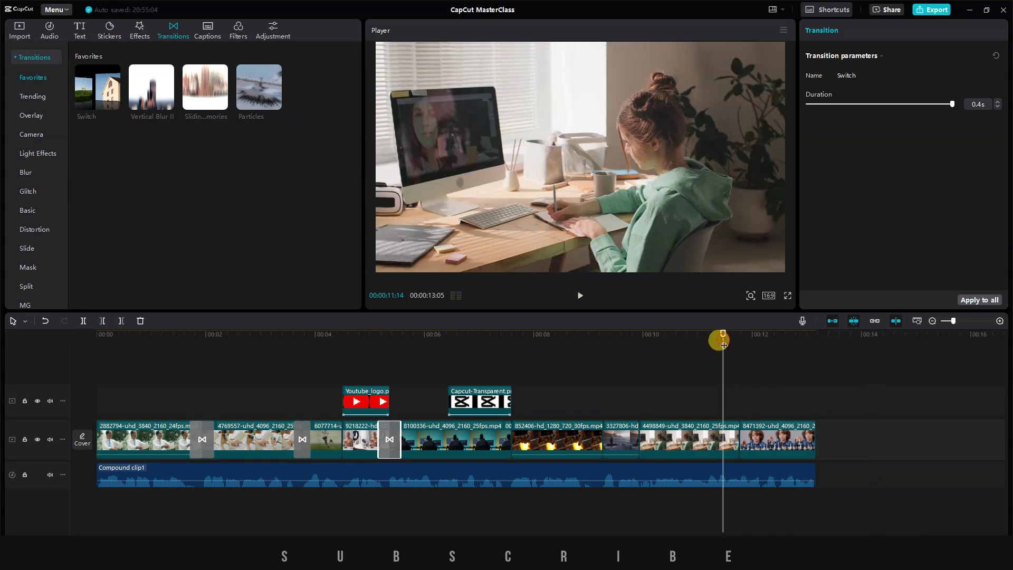
click(35, 229)
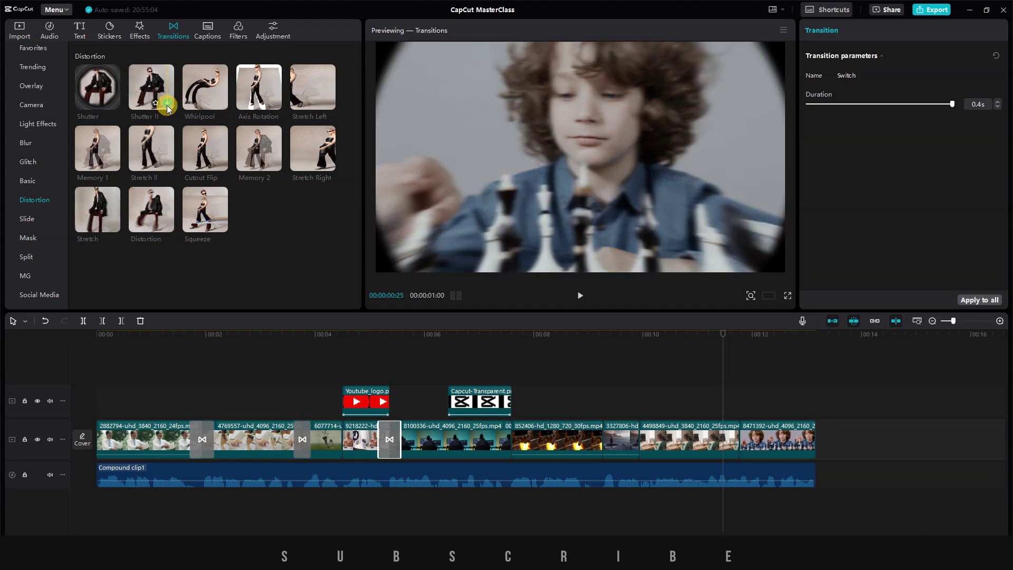
click(167, 103)
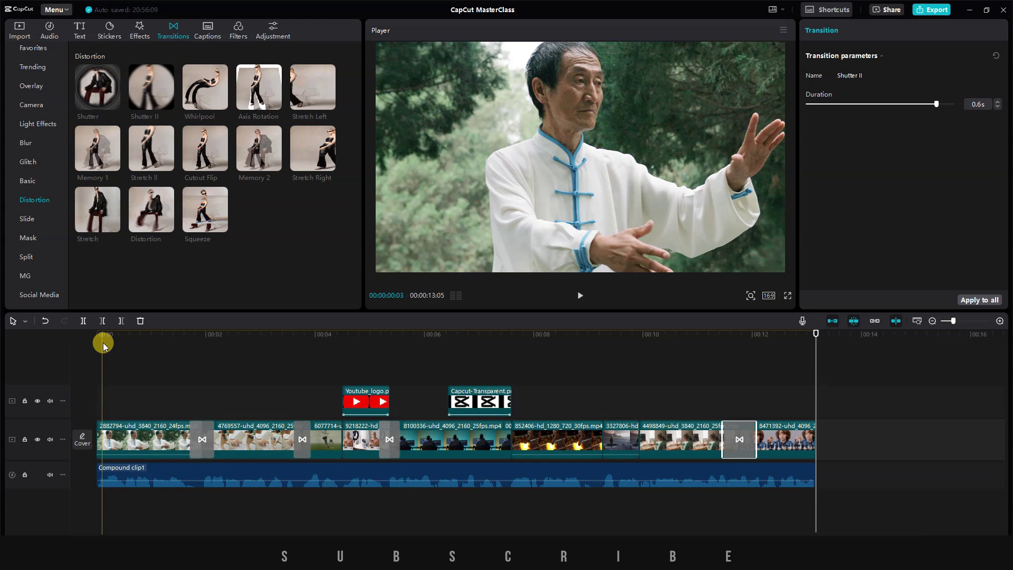
Return to the timeline start and open the Captions auto lyrics options with English as language
click(32, 181)
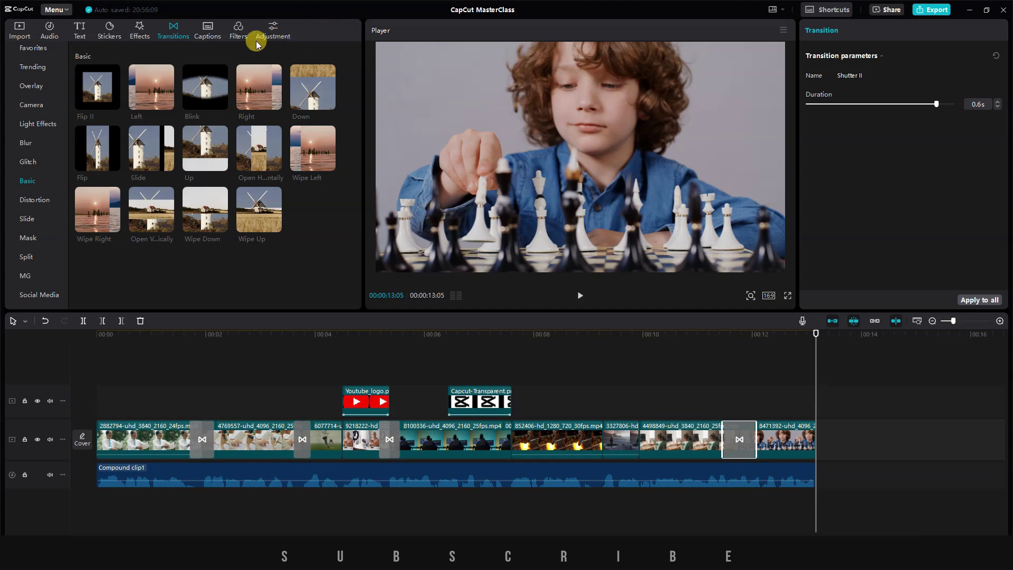
key(Home)
click(206, 33)
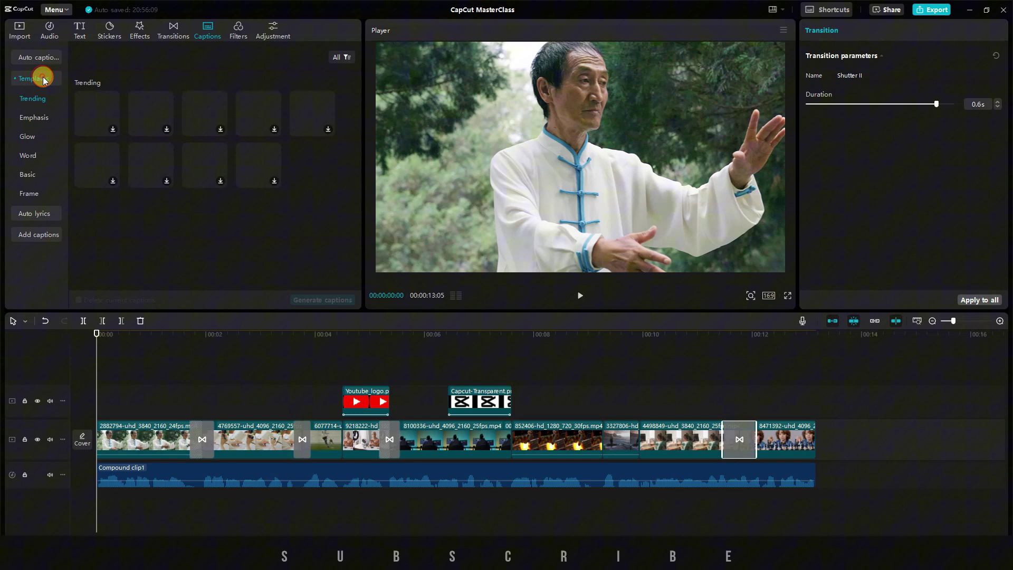
click(102, 116)
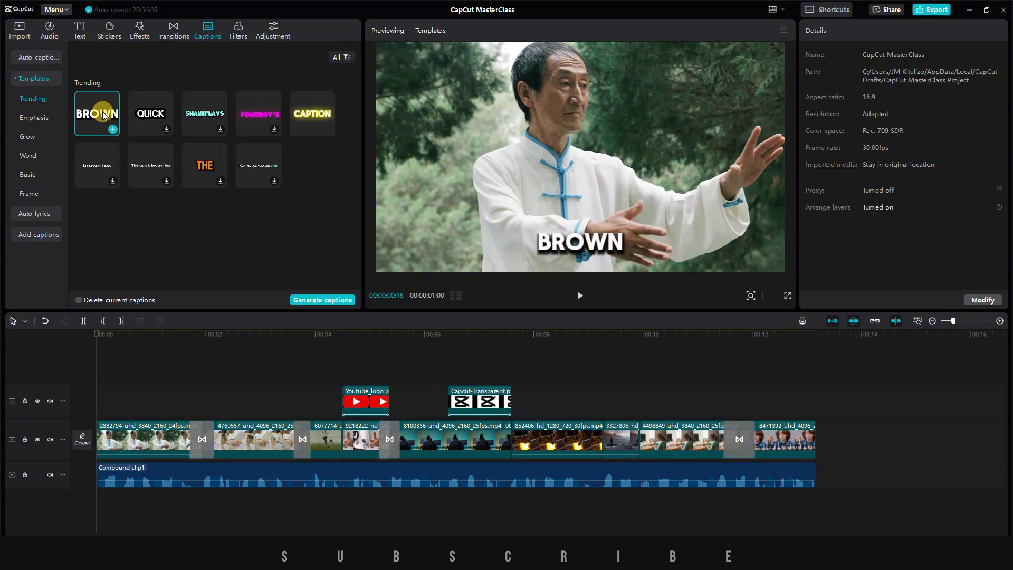
click(31, 78)
click(35, 100)
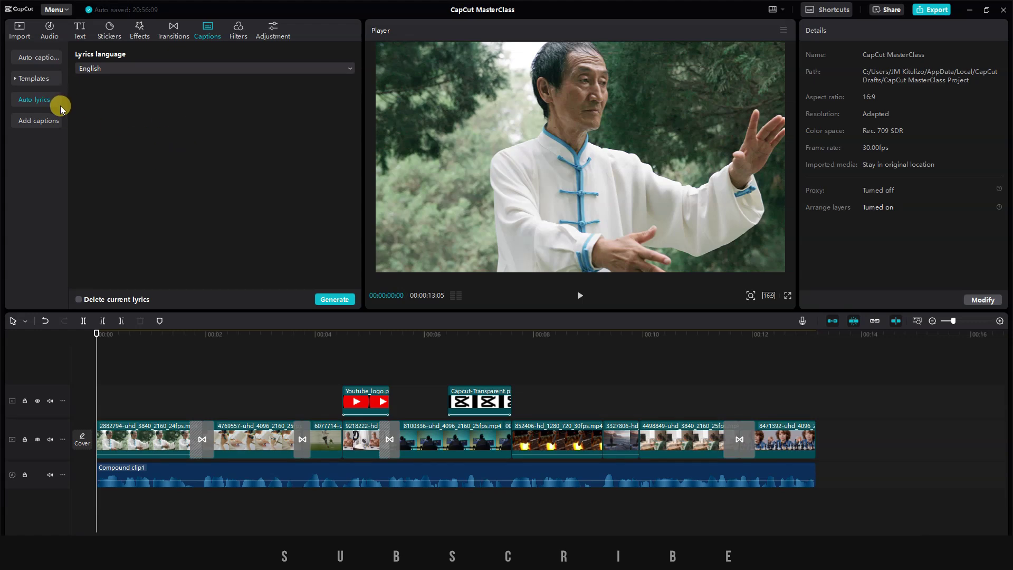
Generate captions from speech with English kept as the spoken language
click(37, 58)
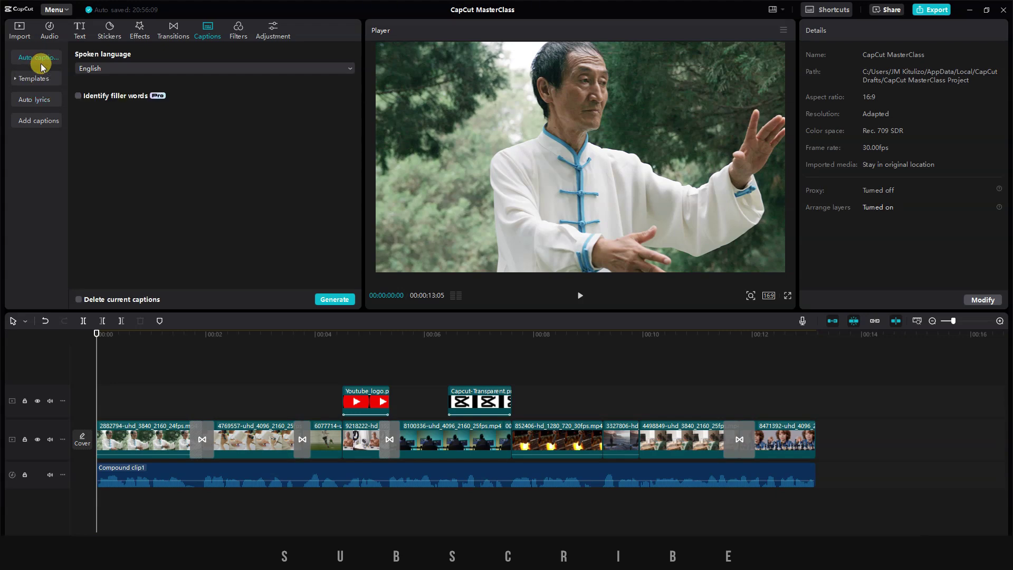
click(169, 73)
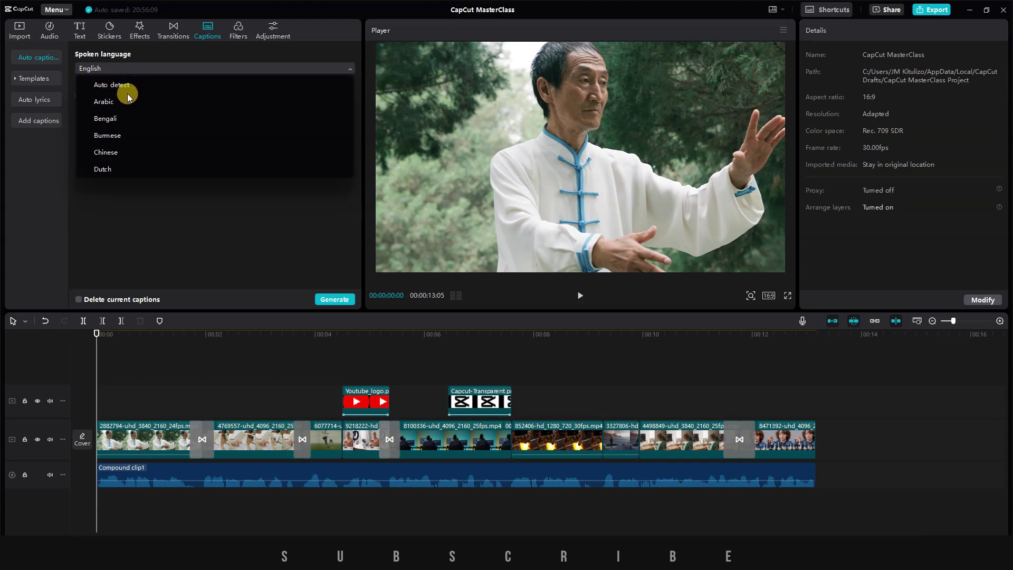
scroll(124, 98, down, 2)
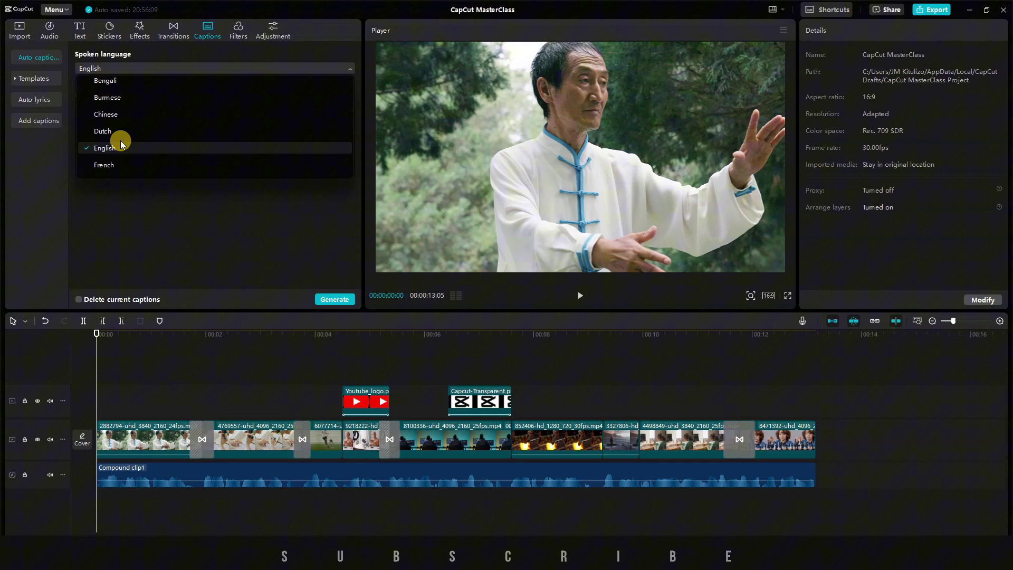
click(121, 145)
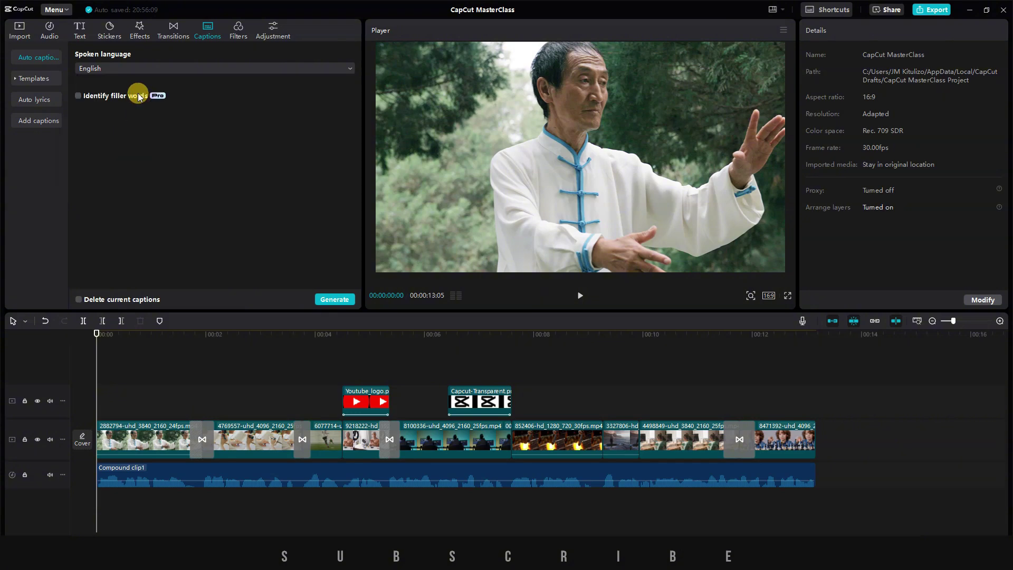
click(338, 299)
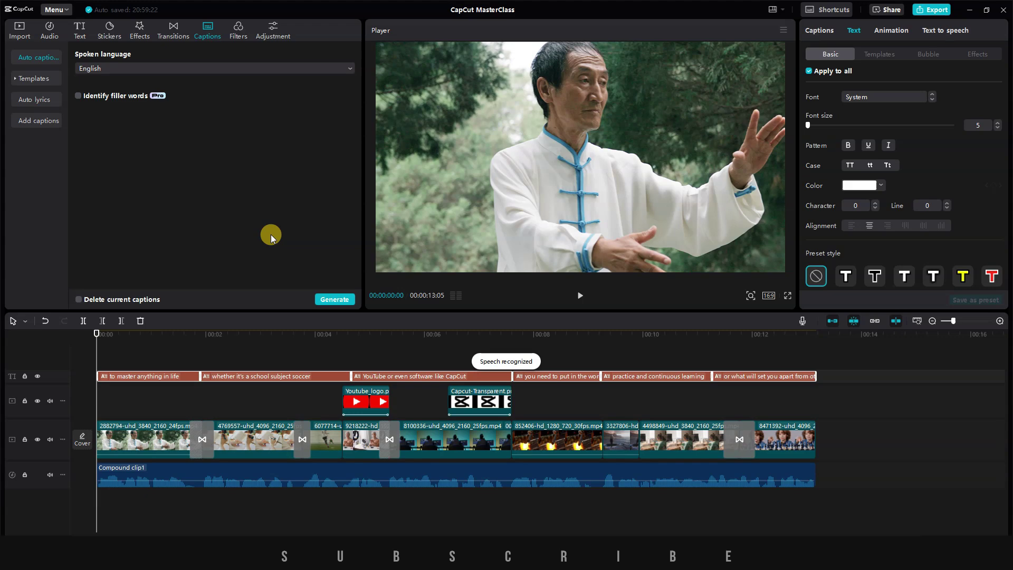
Play through the captions, rewind to 0:00, and select the first caption 'to master anything in life'
key(space)
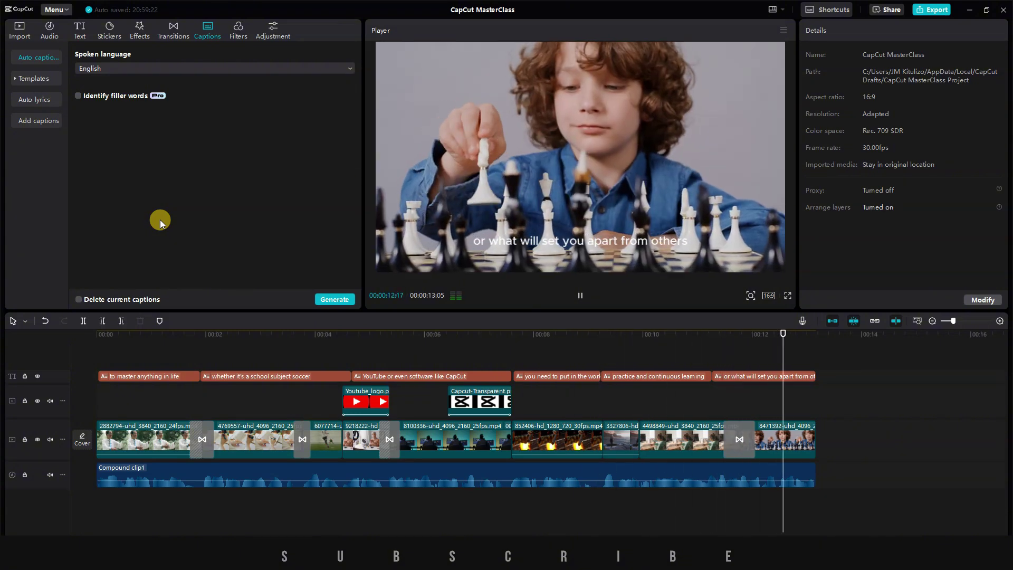
click(112, 339)
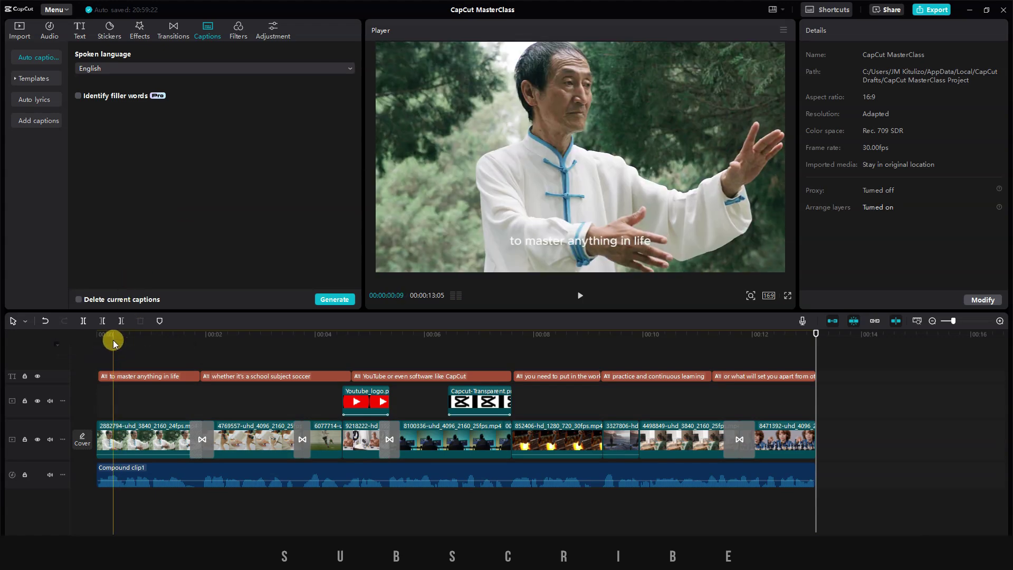
drag(111, 343, 75, 328)
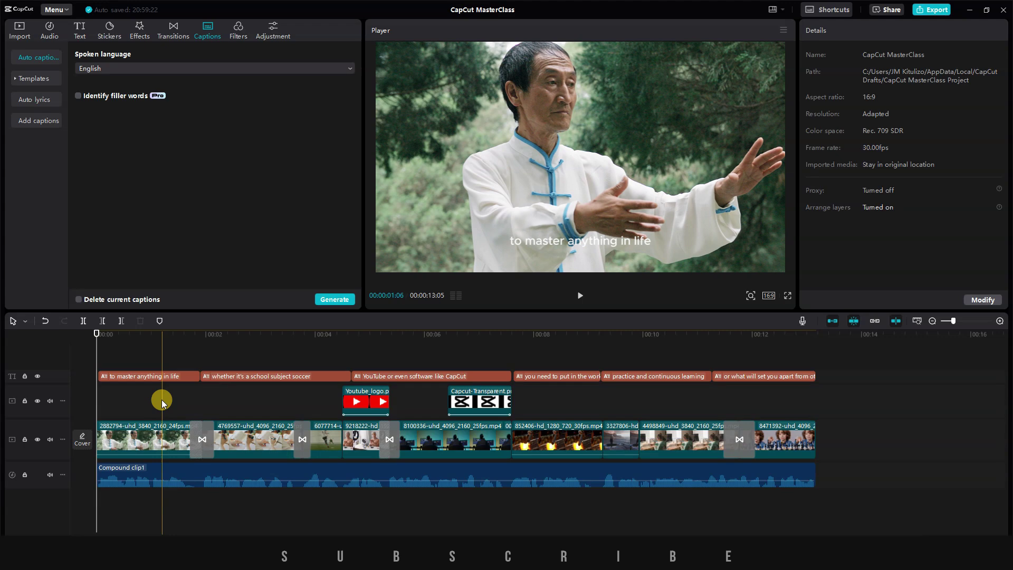
click(153, 377)
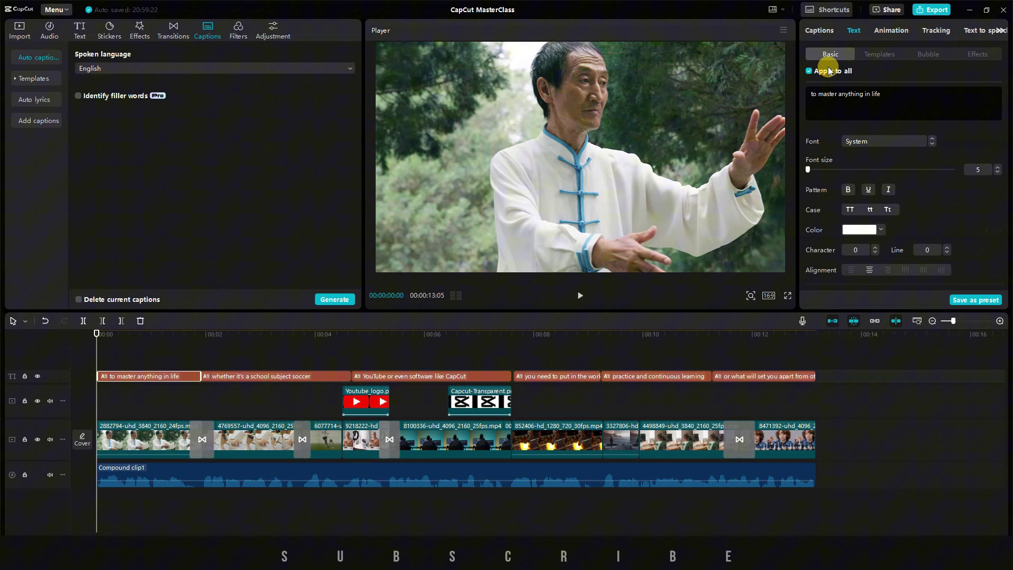
Apply the glowing yellow CAPTION template to all captions with Apply to all enabled, and preview
click(883, 58)
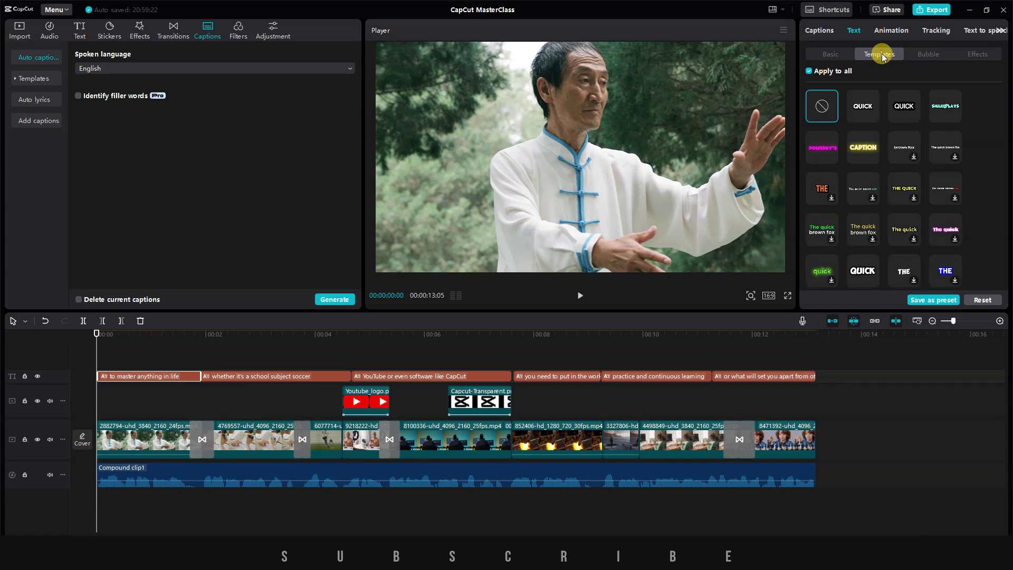
click(862, 148)
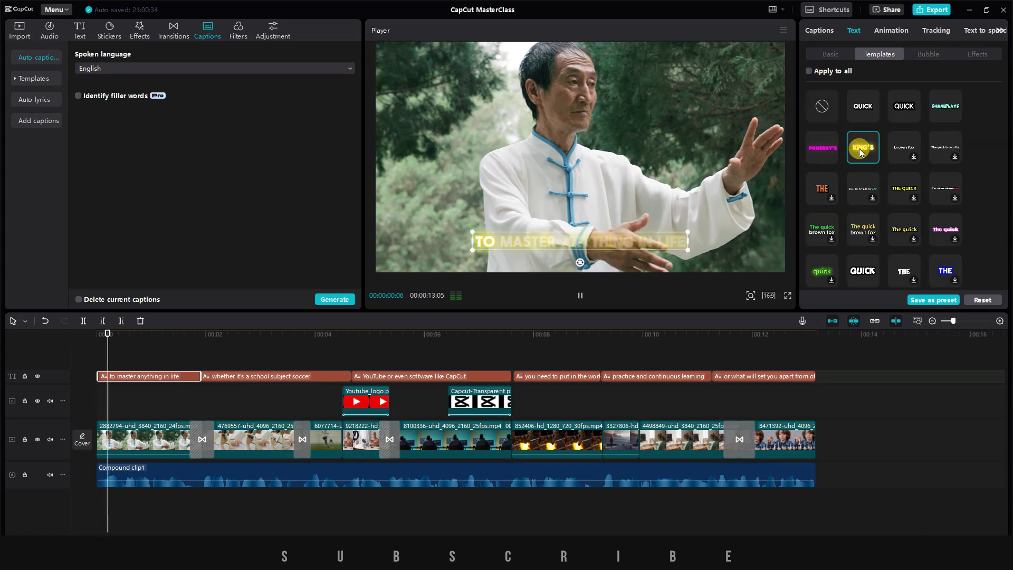
click(117, 339)
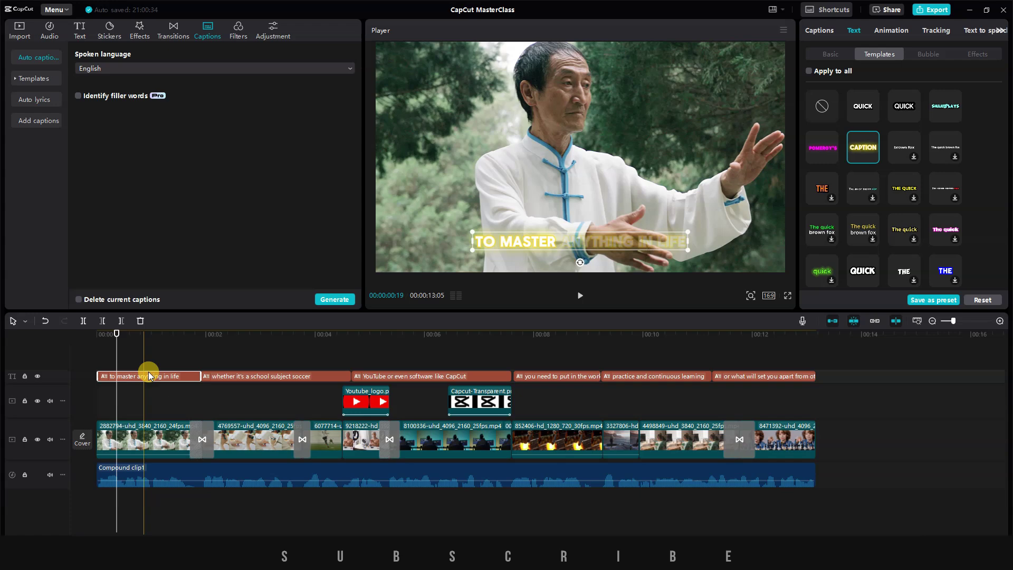
click(823, 106)
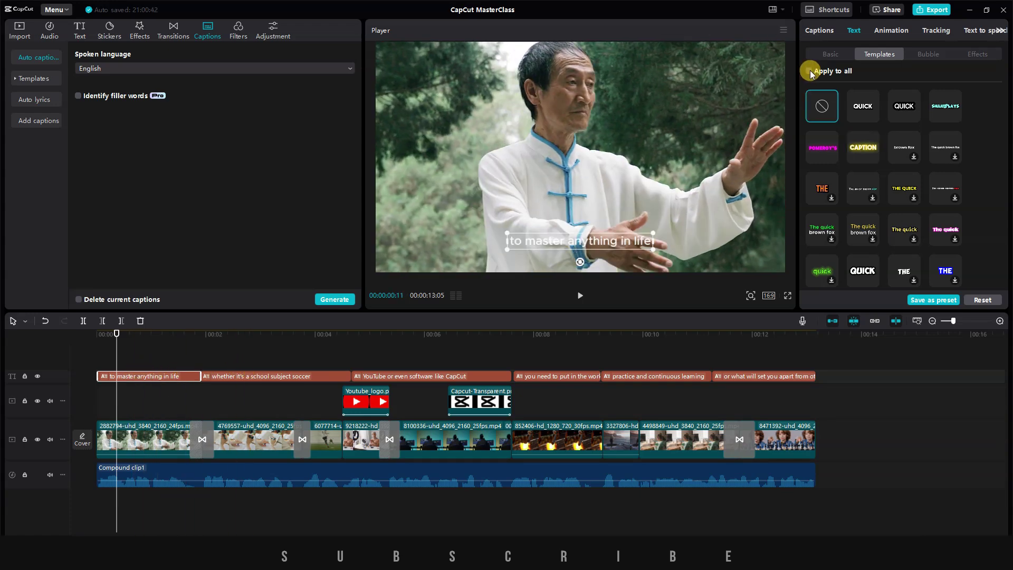
click(810, 71)
click(861, 148)
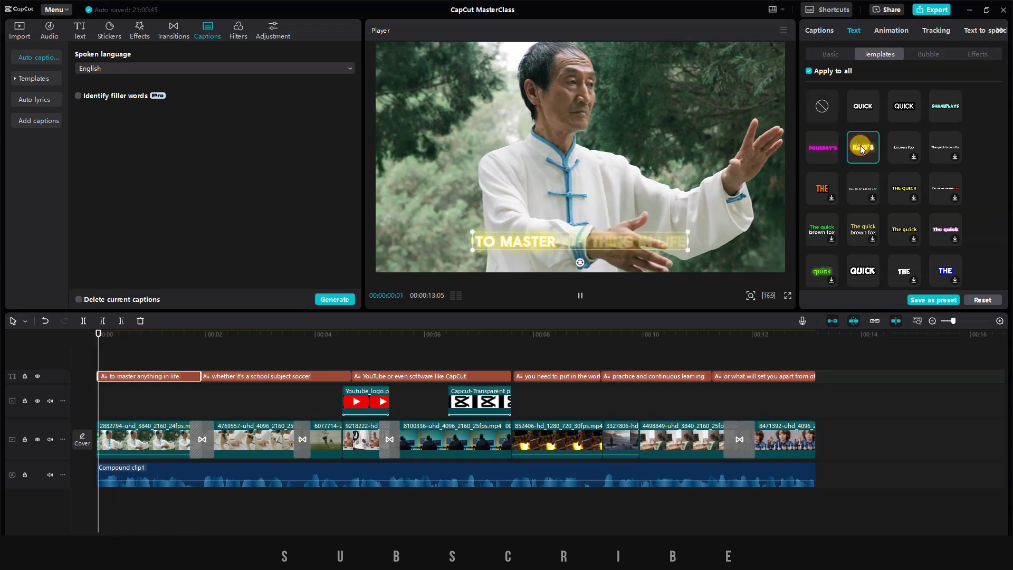
key(space)
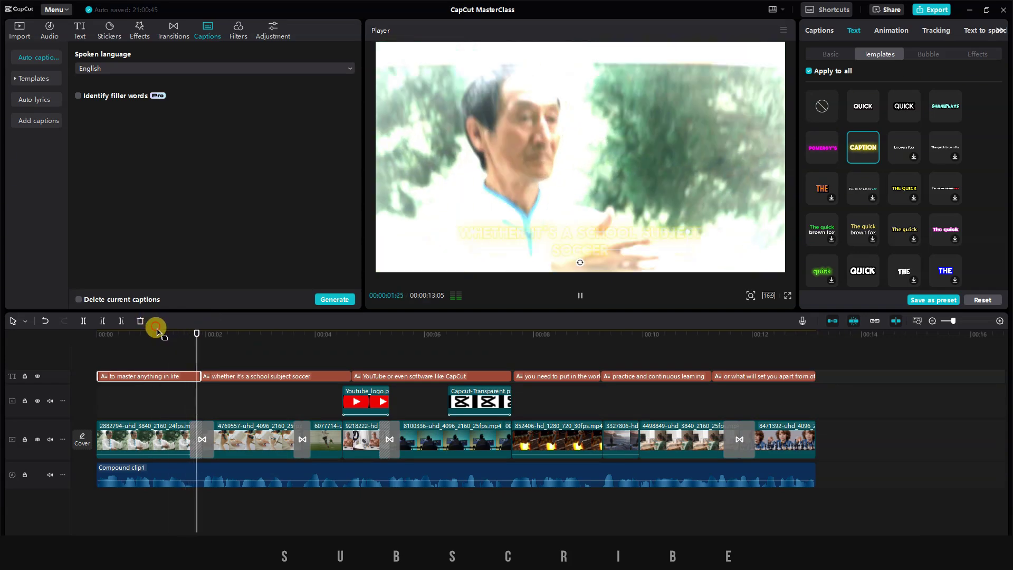
click(581, 296)
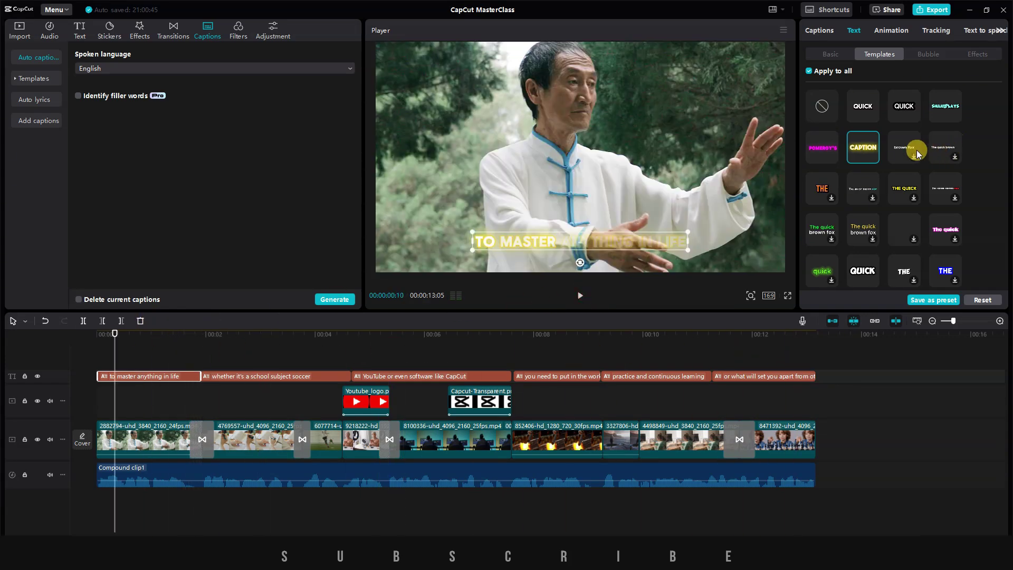
Try several alternative caption templates, including the orange THE and green quick styles
click(909, 147)
click(945, 147)
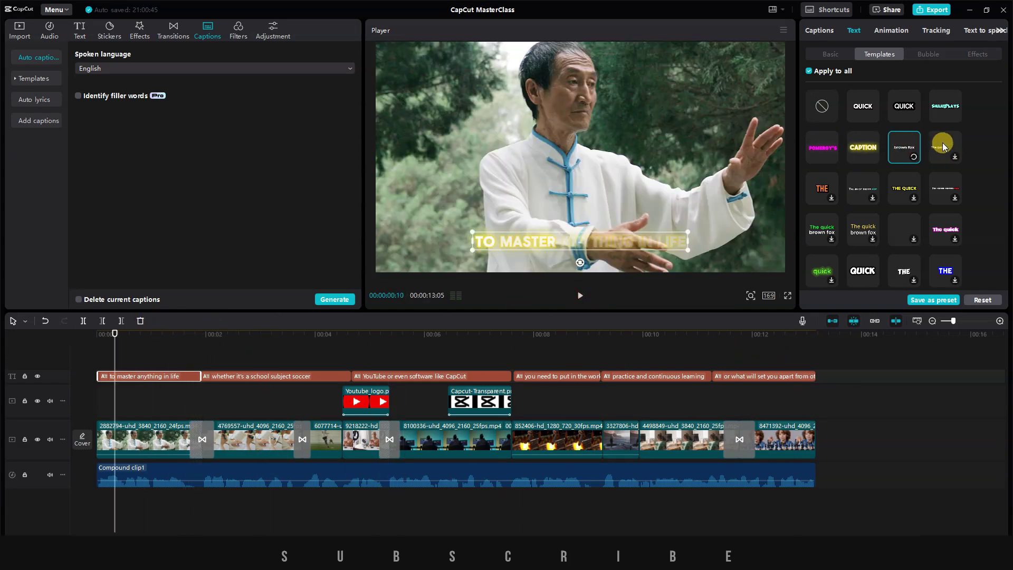
click(943, 188)
click(904, 188)
click(864, 194)
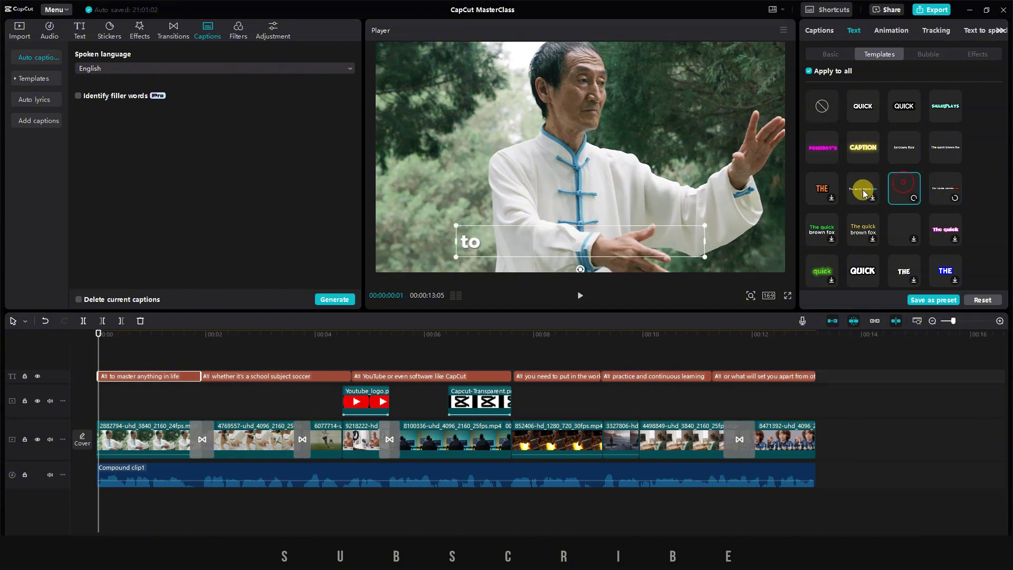
click(824, 192)
scroll(815, 191, down, 1)
click(816, 185)
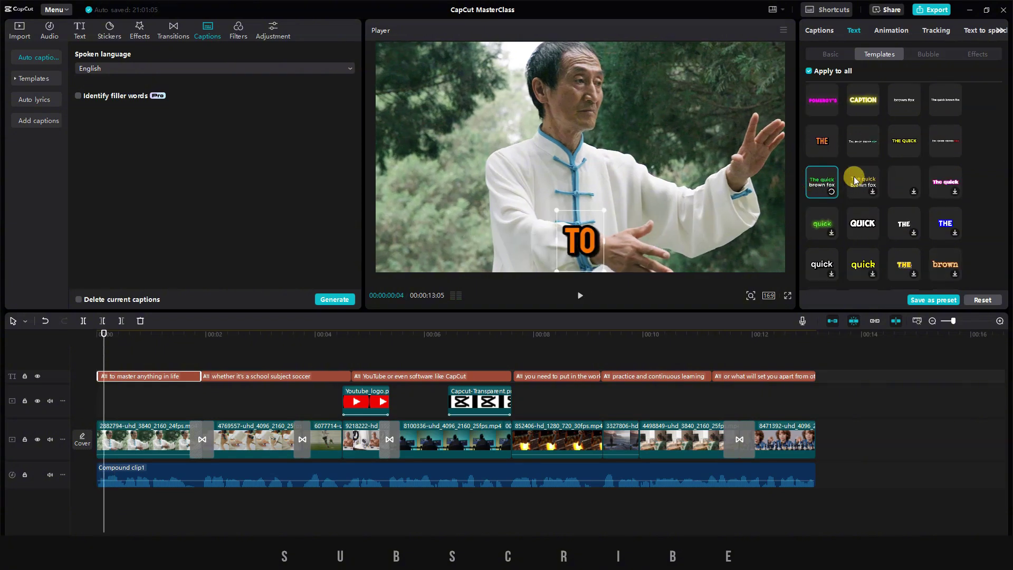
click(907, 173)
click(949, 176)
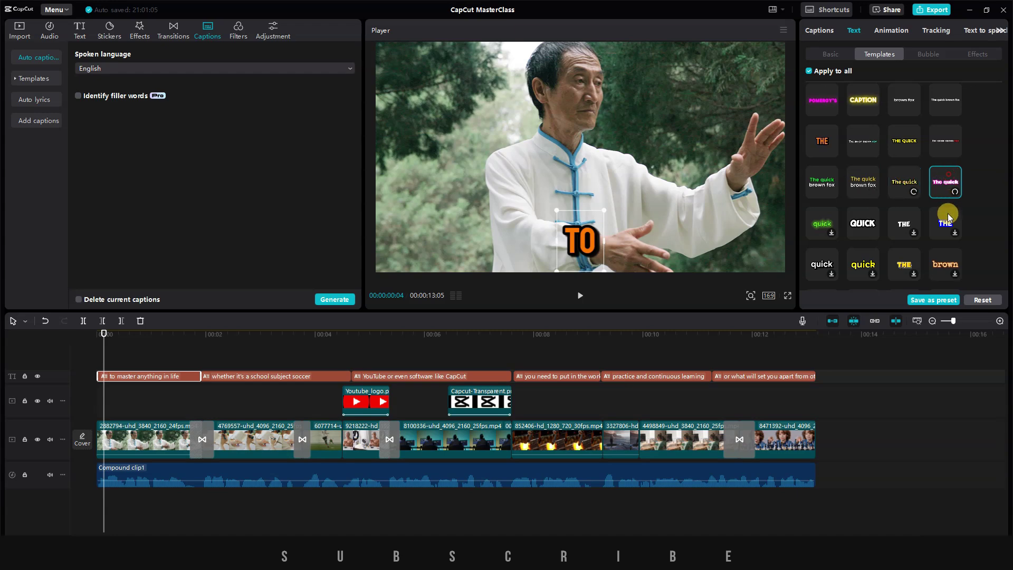
click(826, 219)
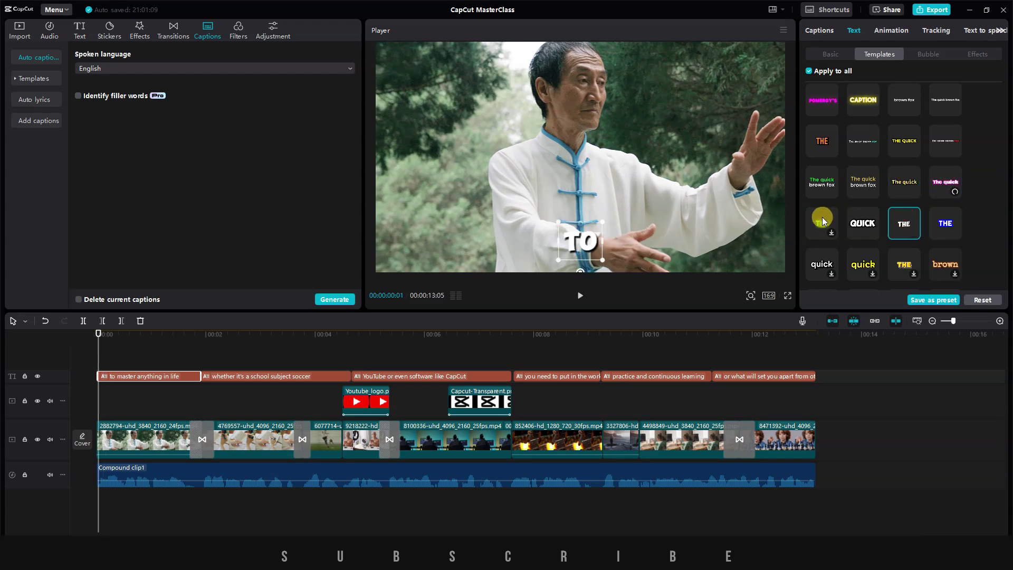
Browse further caption templates such as the white and cyan quick styles, then preview playback
scroll(817, 241, down, 1)
click(816, 223)
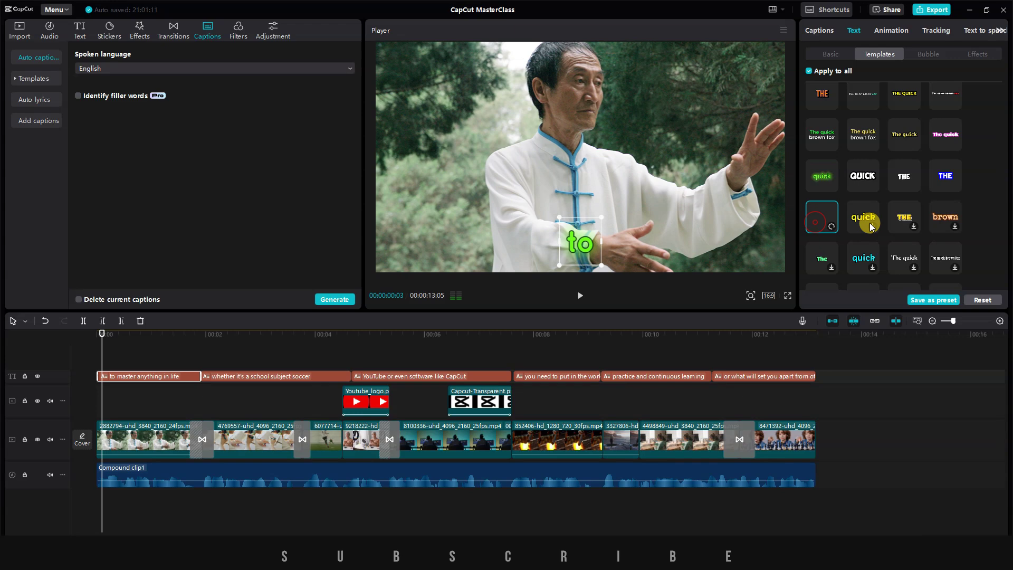
click(902, 216)
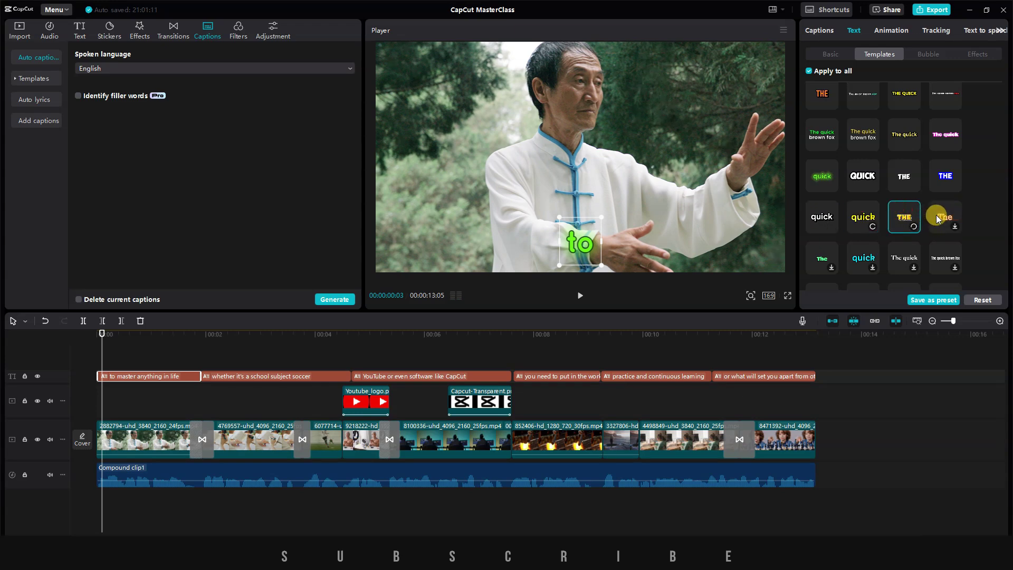
click(942, 217)
scroll(945, 219, down, 1)
scroll(866, 203, down, 1)
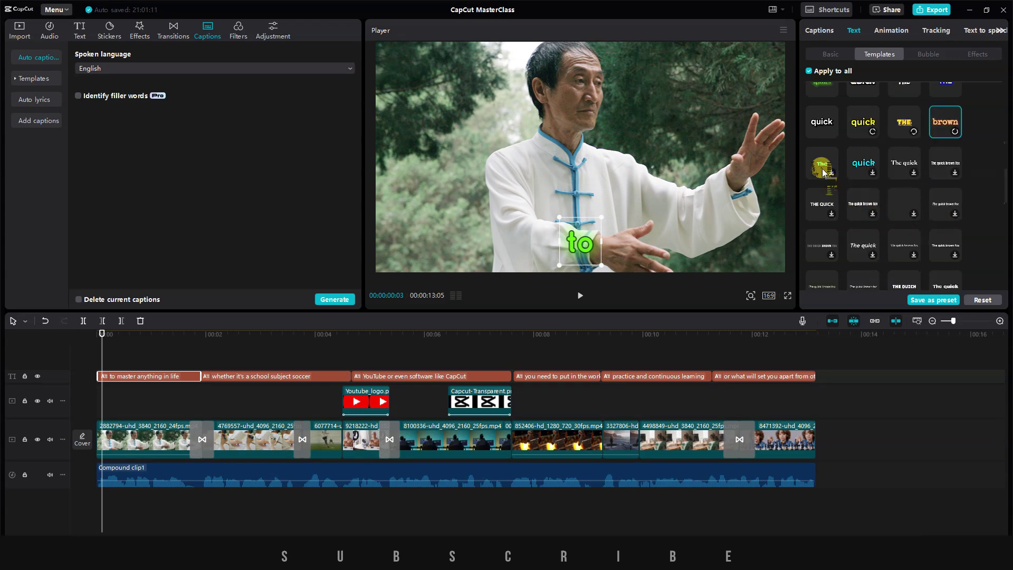
click(824, 165)
click(872, 176)
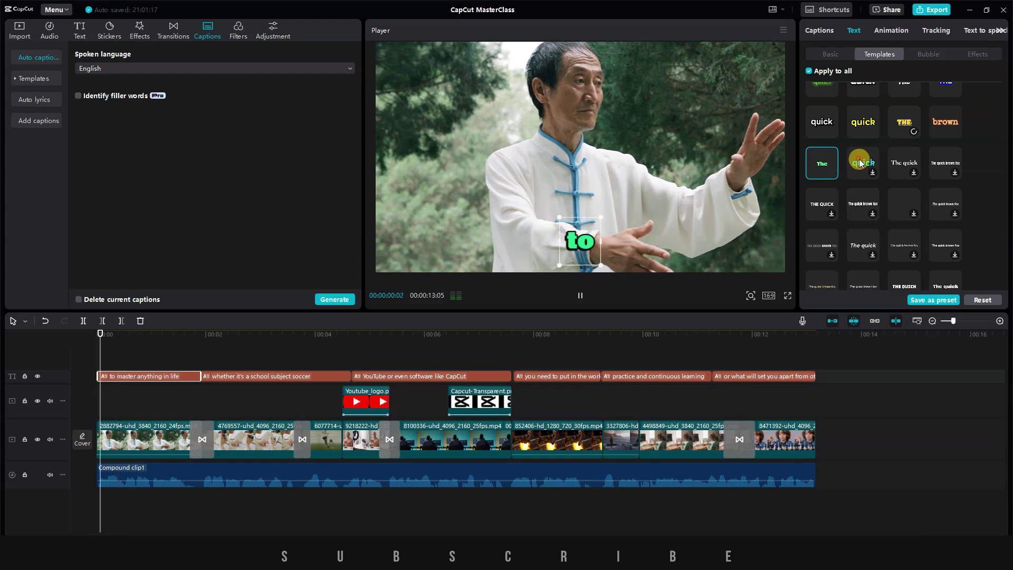
click(855, 208)
click(820, 212)
click(821, 243)
click(871, 245)
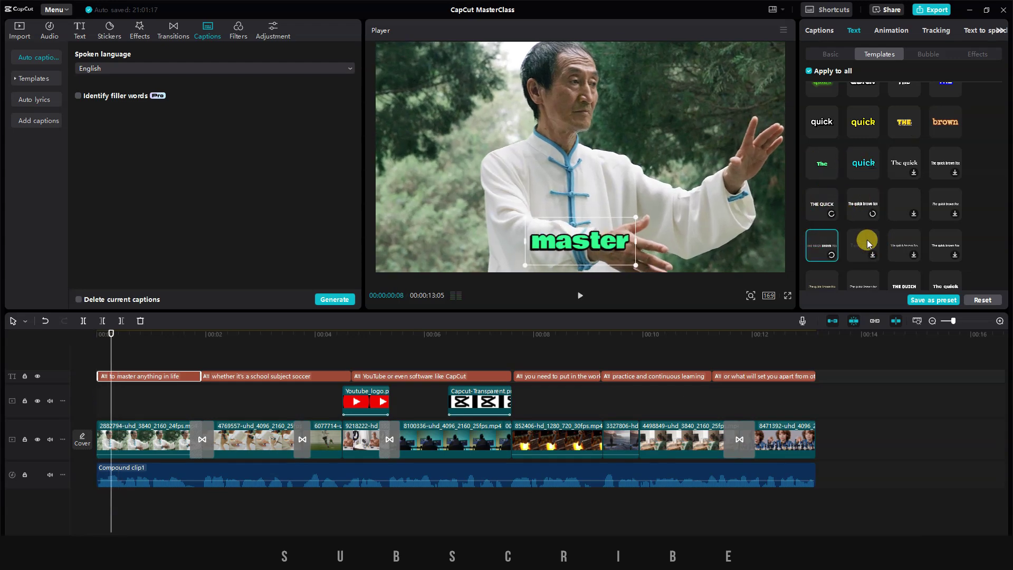
click(907, 243)
scroll(958, 243, down, 1)
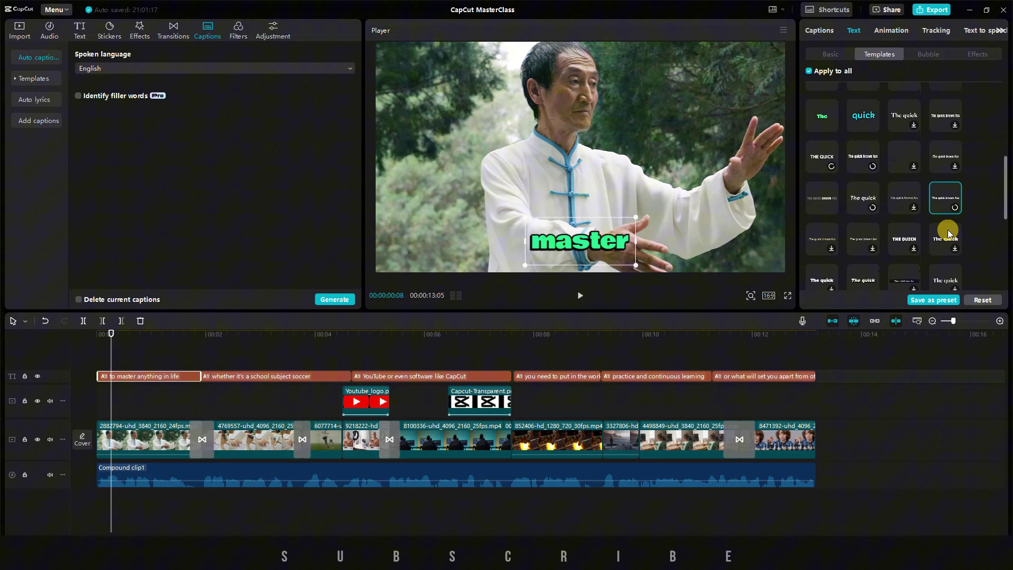
click(906, 205)
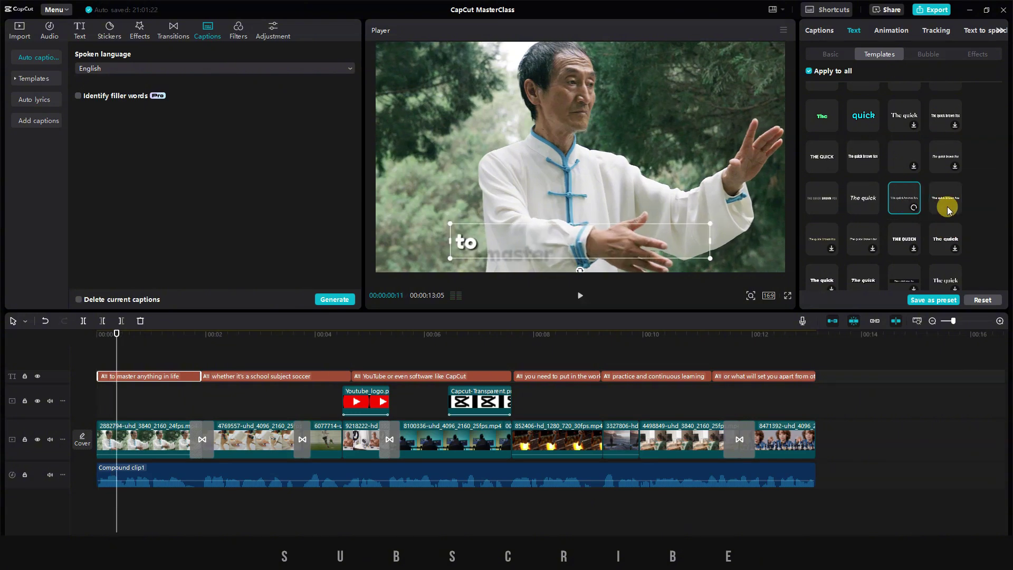
click(580, 296)
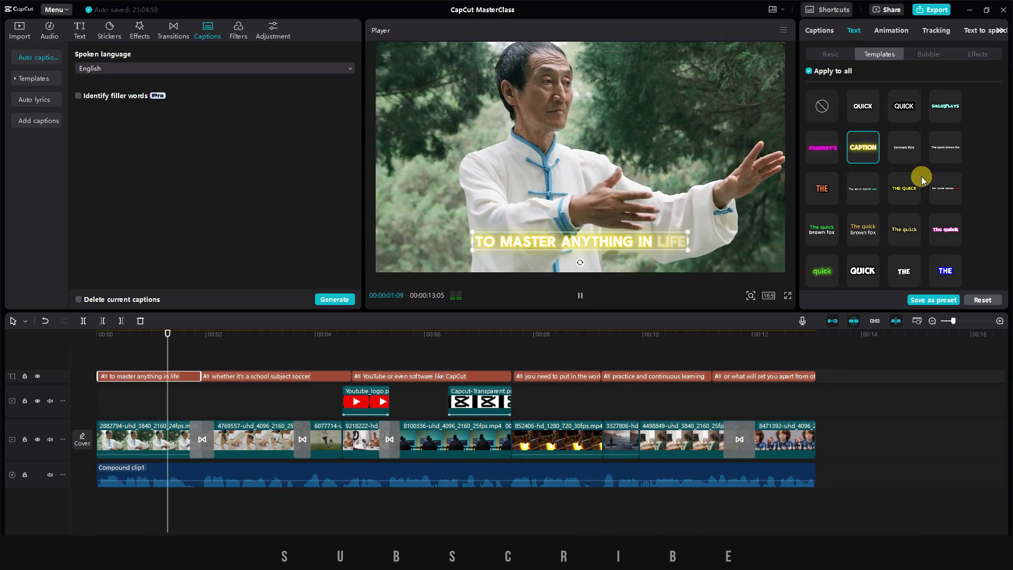
Choose Bebas Neue Bold from the Font list in Text > Basic for all captions
click(833, 53)
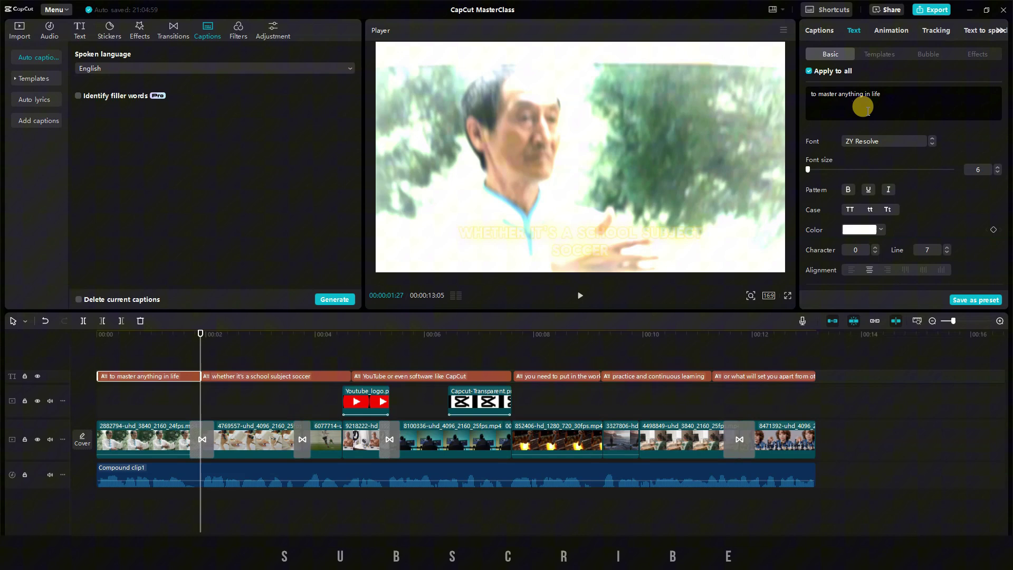
click(889, 141)
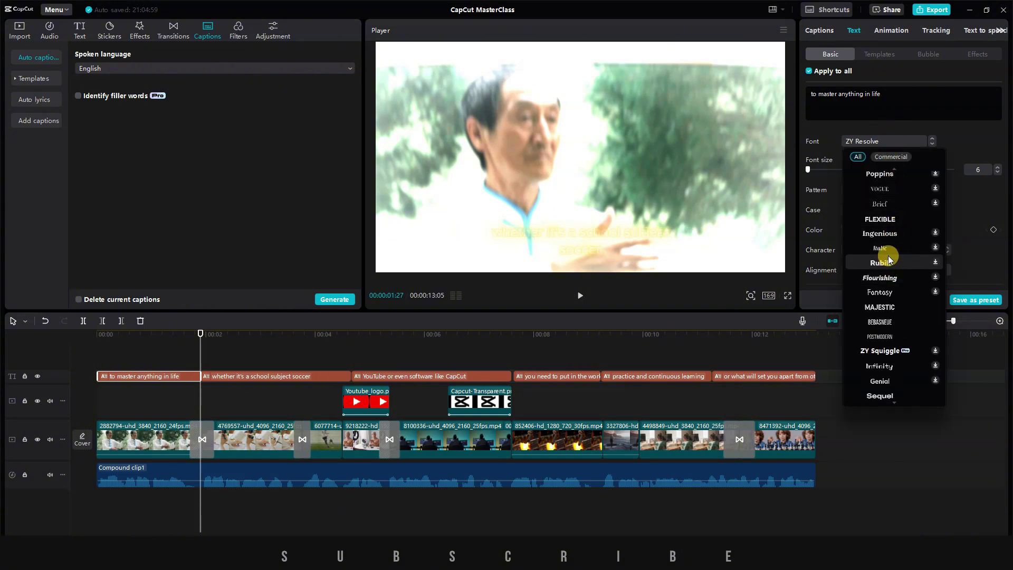
scroll(892, 243, down, 10)
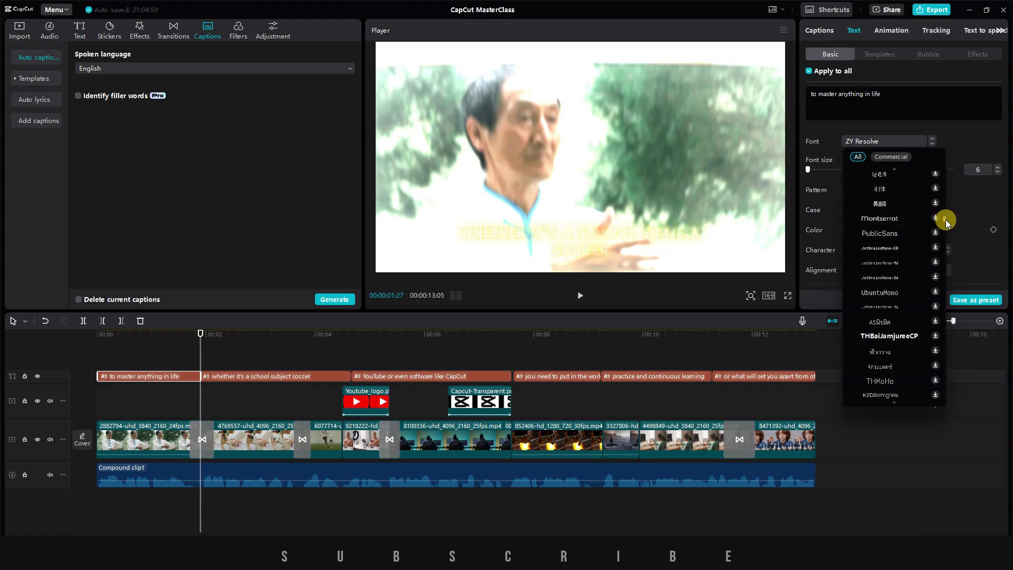
scroll(945, 211, up, 10)
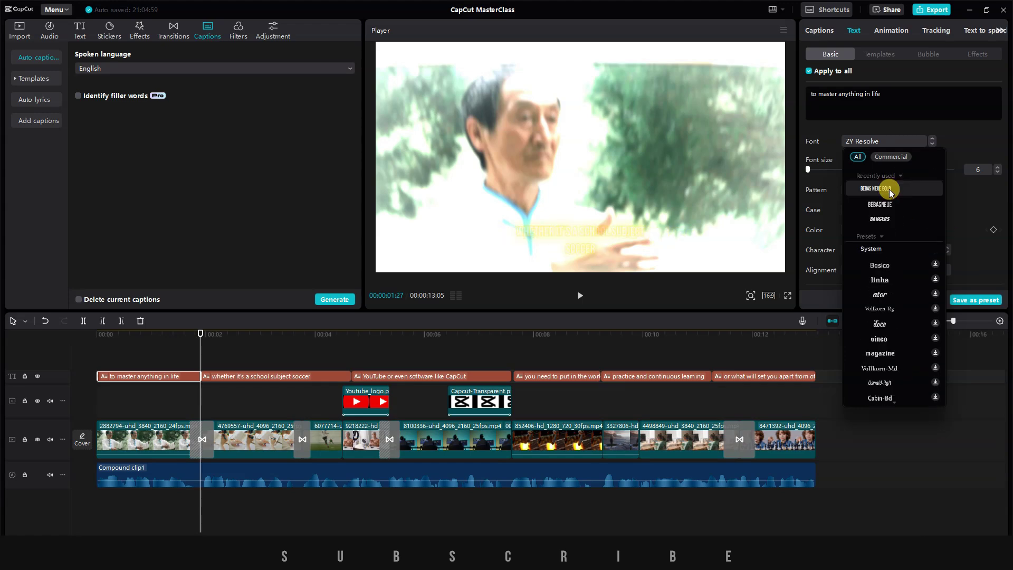
click(889, 189)
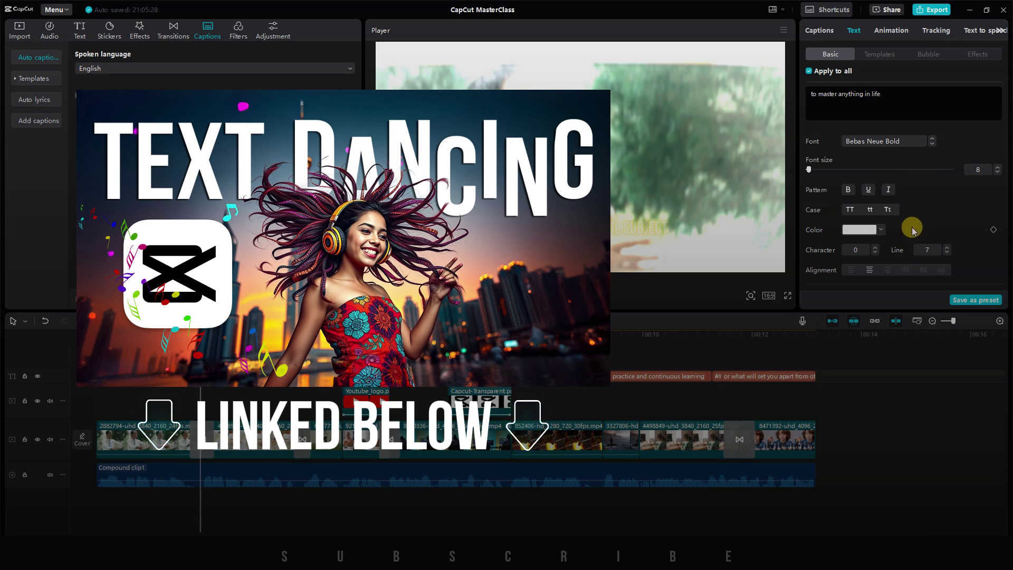
scroll(912, 227, down, 2)
scroll(912, 227, down, 3)
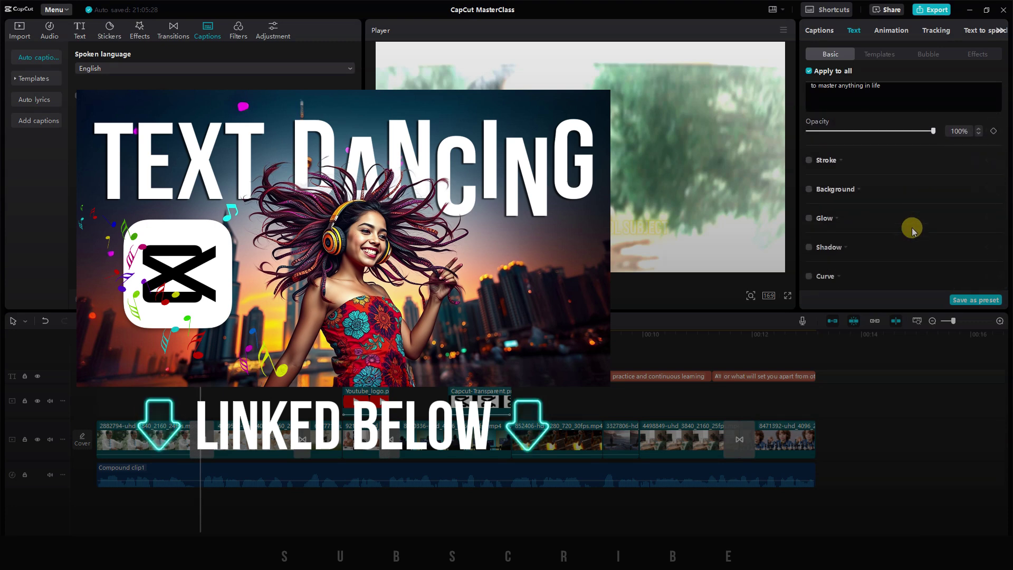
scroll(912, 228, up, 5)
scroll(912, 228, up, 1)
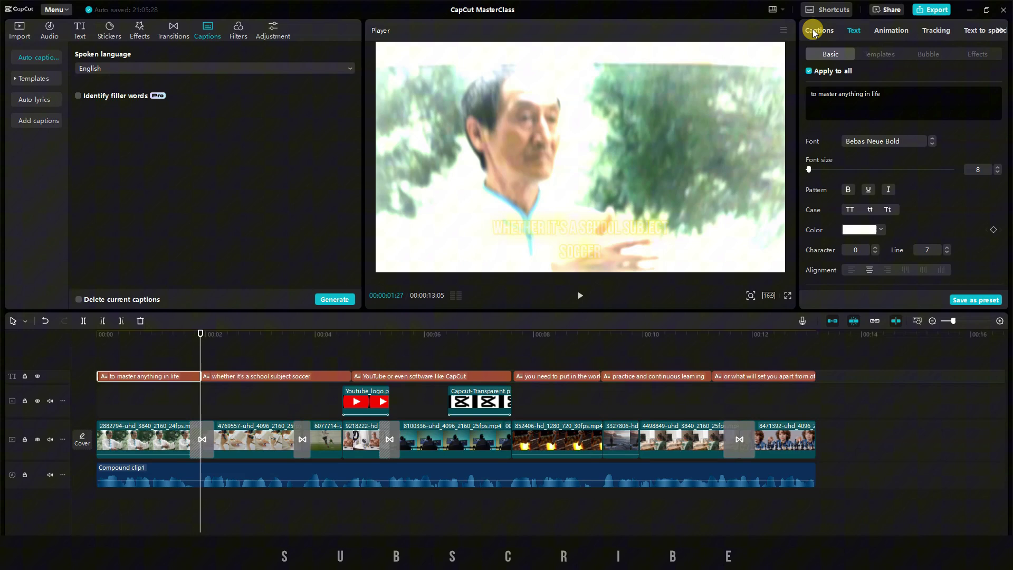
In the caption list, split the second caption before 'school' so 'whether it's a' stands alone
click(820, 31)
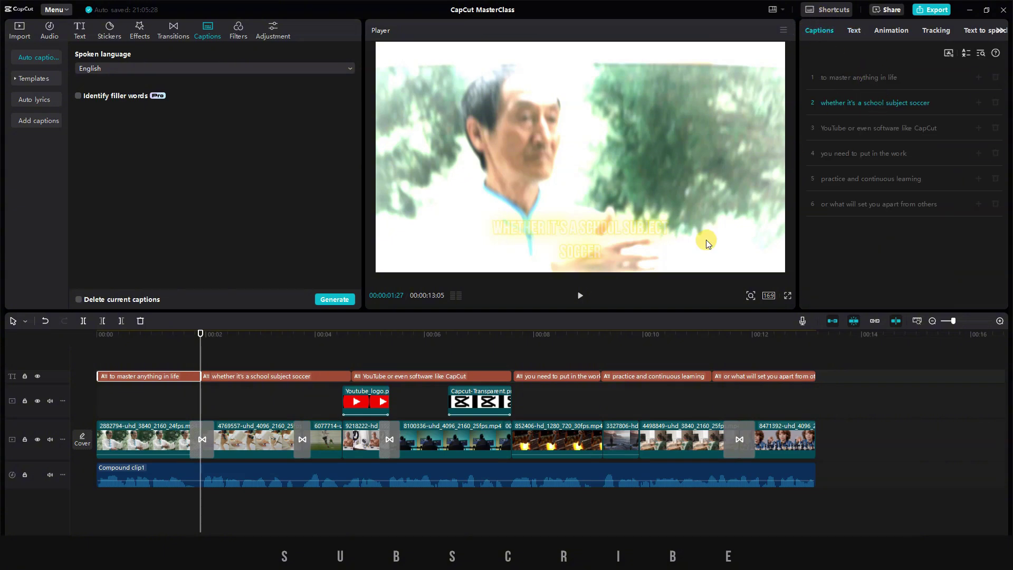
click(270, 331)
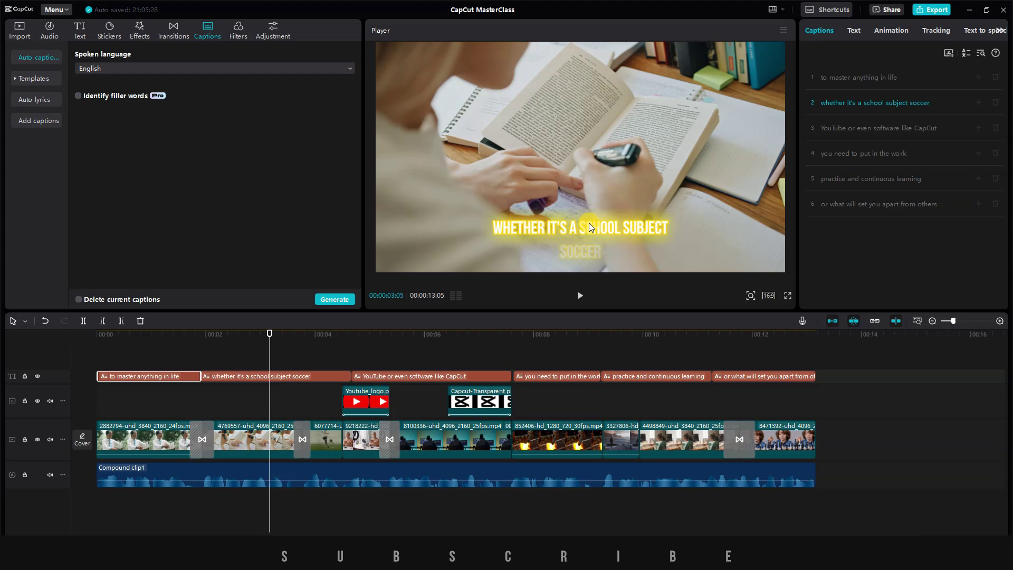
click(843, 85)
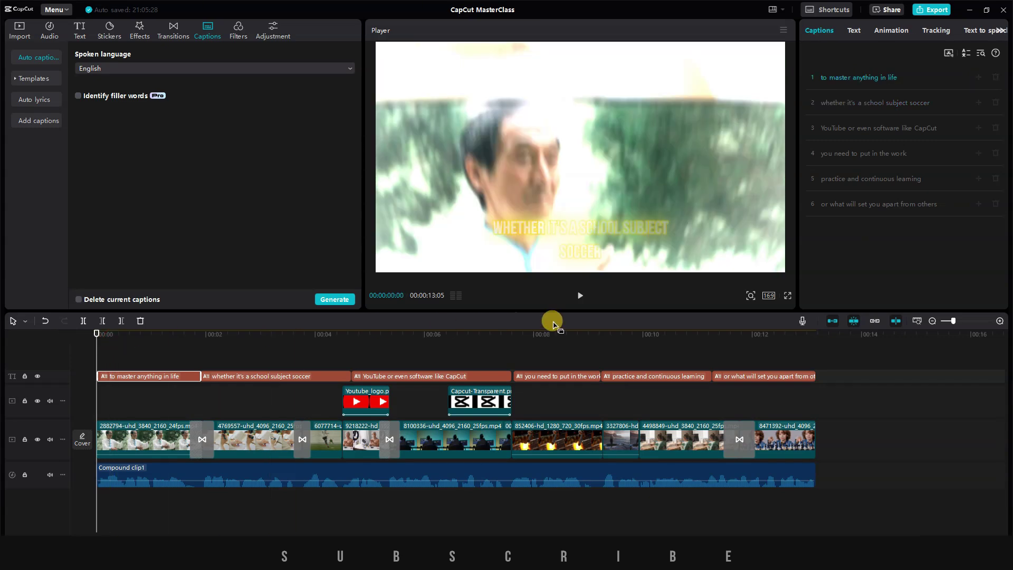
click(862, 105)
click(864, 104)
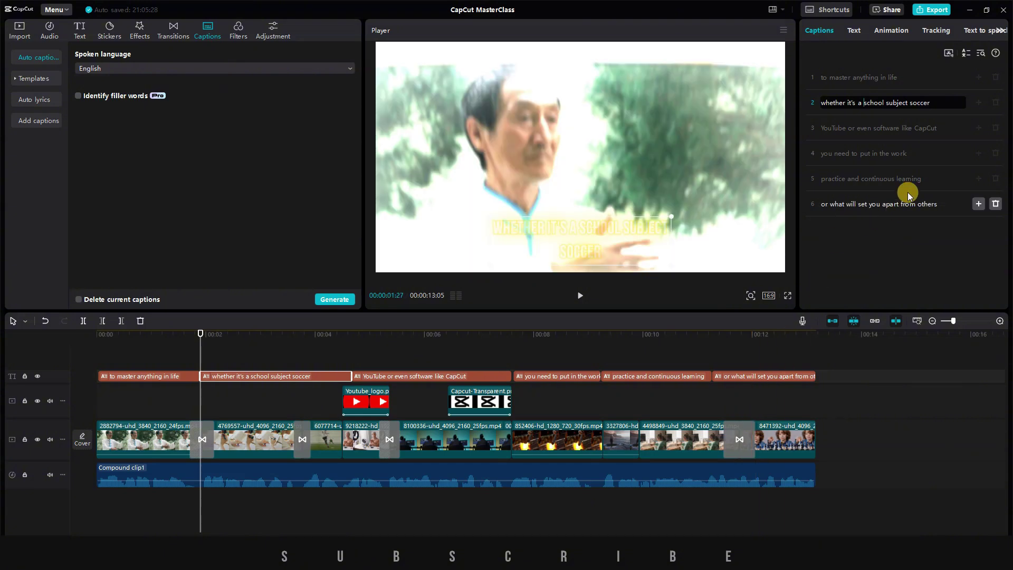
key(Return)
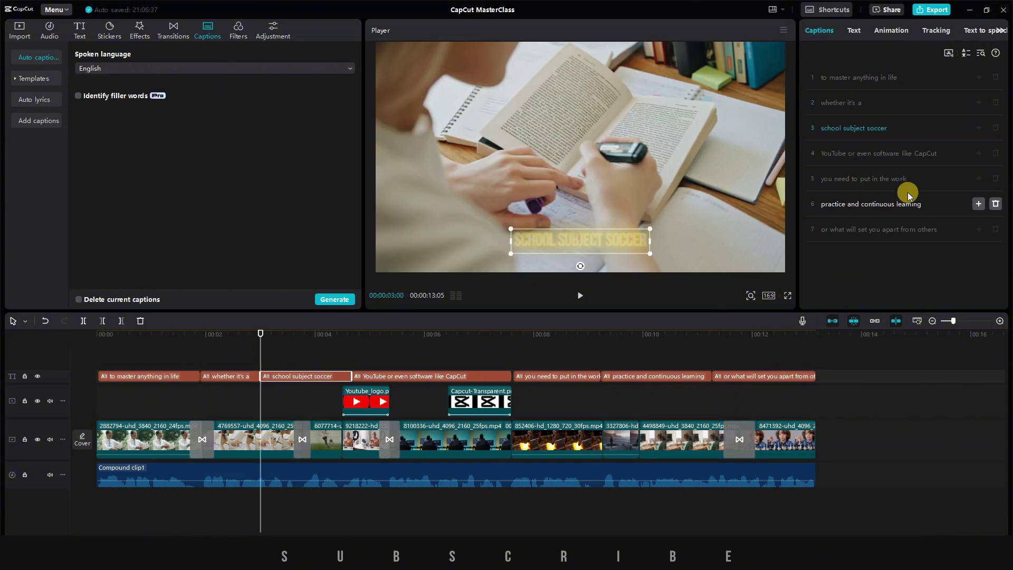
Split 'soccer', 'YouTube' and 'like CapCut' off into their own captions
click(849, 141)
key(Return)
click(846, 179)
key(Return)
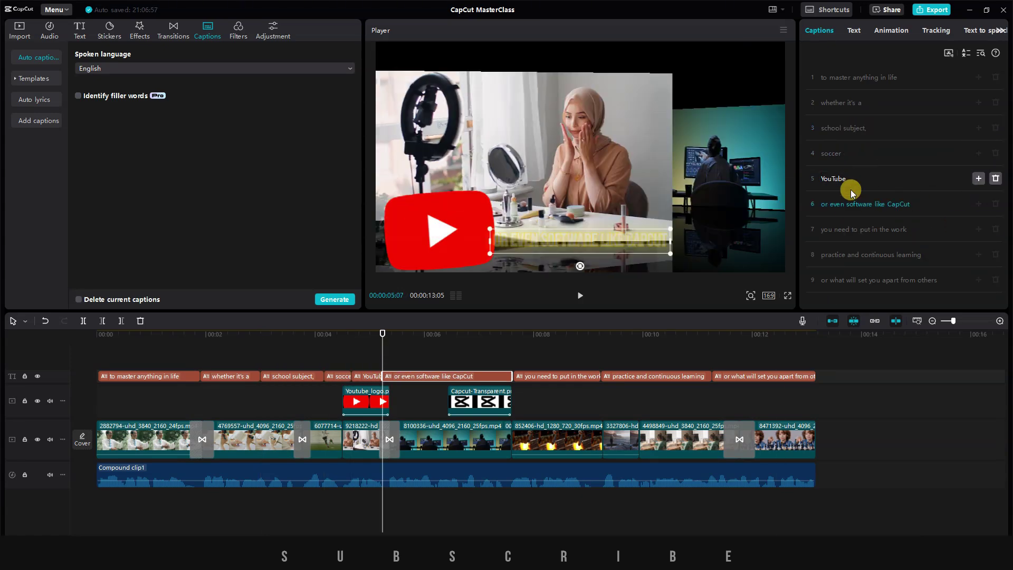
click(874, 204)
key(Return)
Split 'the work' off its caption and break the last caption after 'or what'
click(885, 255)
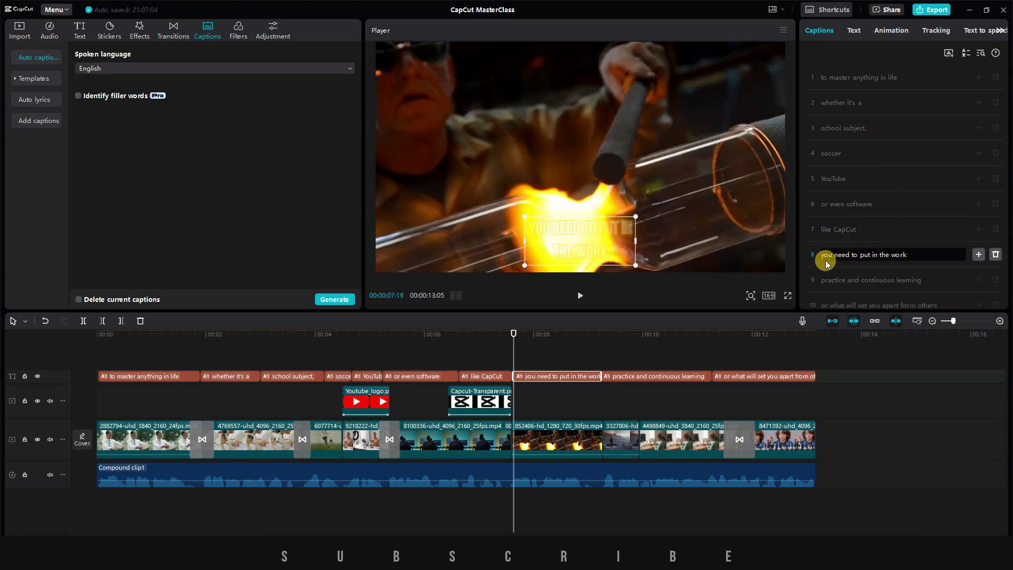
click(880, 255)
key(Return)
click(957, 245)
click(872, 297)
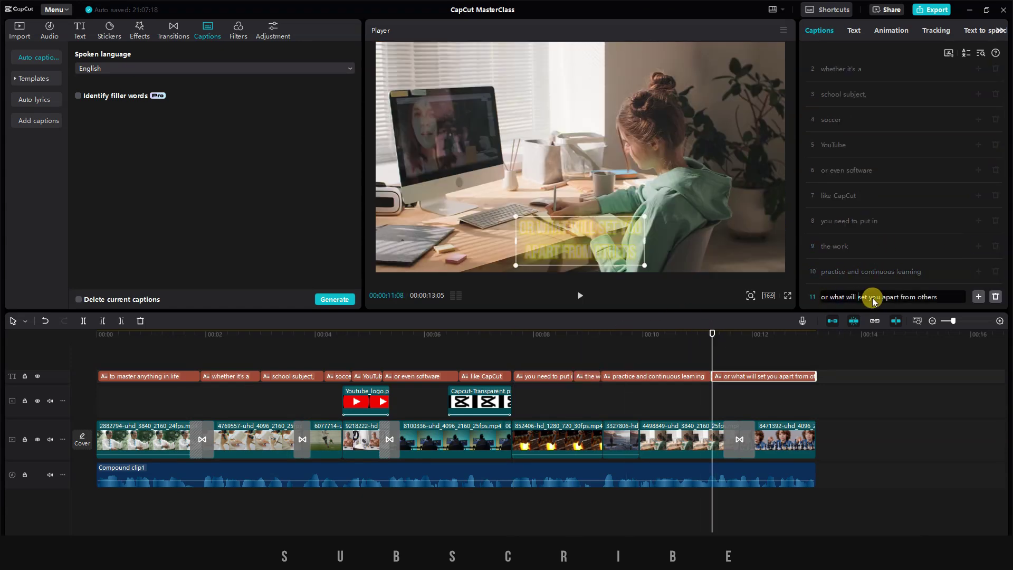
key(Return)
drag(118, 338, 14, 328)
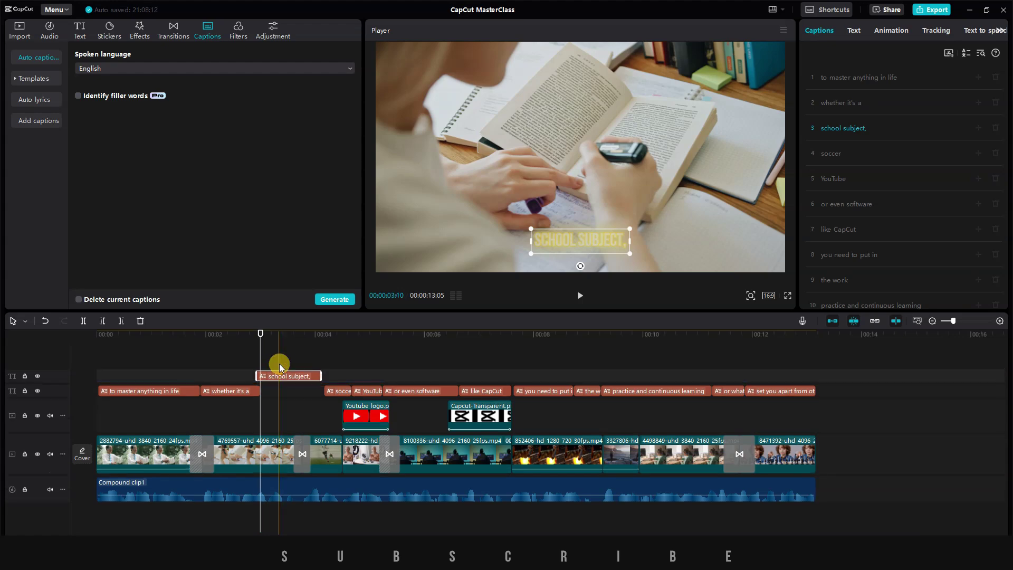
Replay the 'school subject' caption on its own track to check it
click(244, 359)
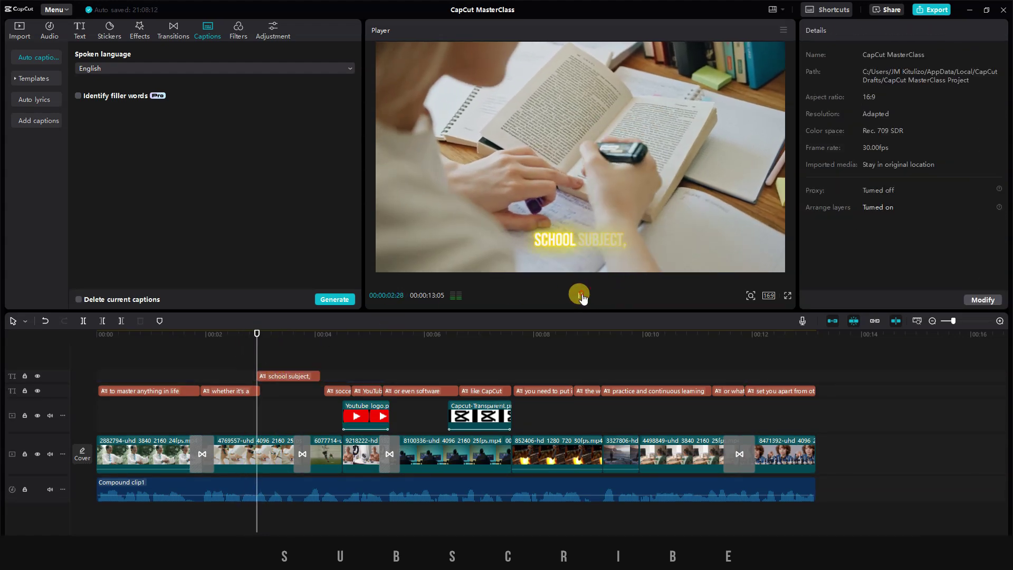
click(285, 375)
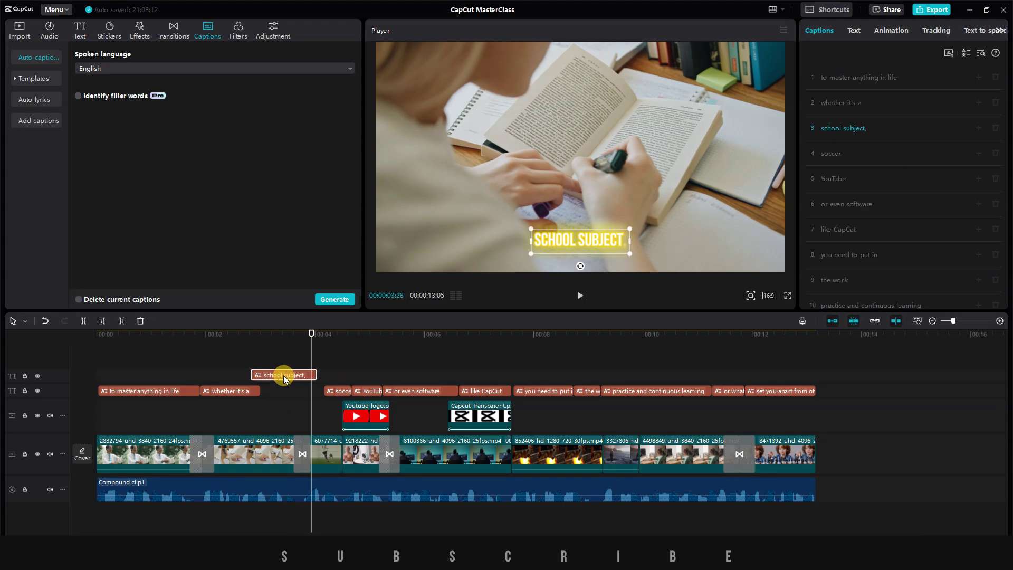
click(244, 368)
click(580, 296)
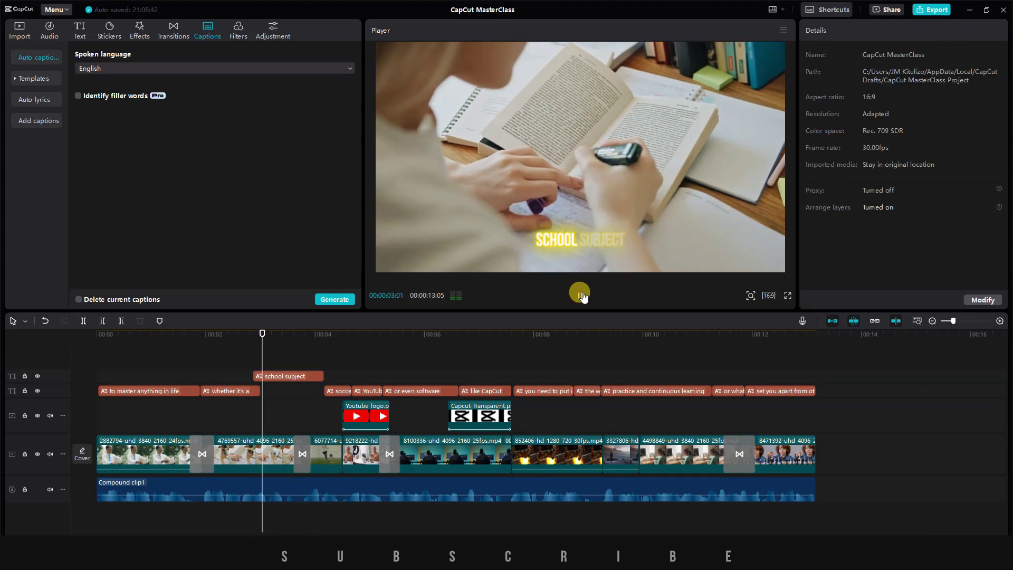
Place Untitled-1f.png on a track above the video and stretch it across the whole timeline
click(19, 30)
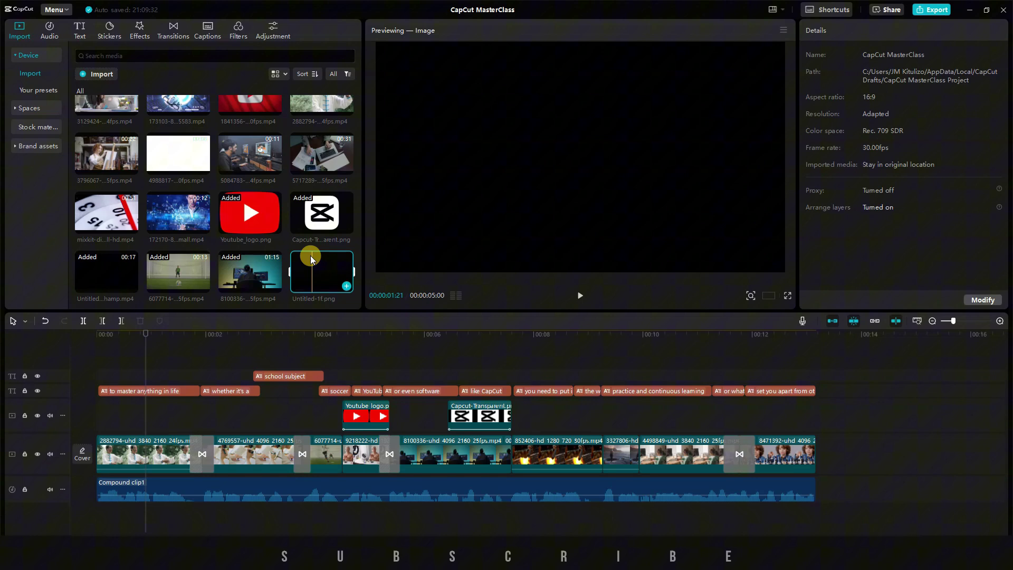
drag(314, 274, 53, 418)
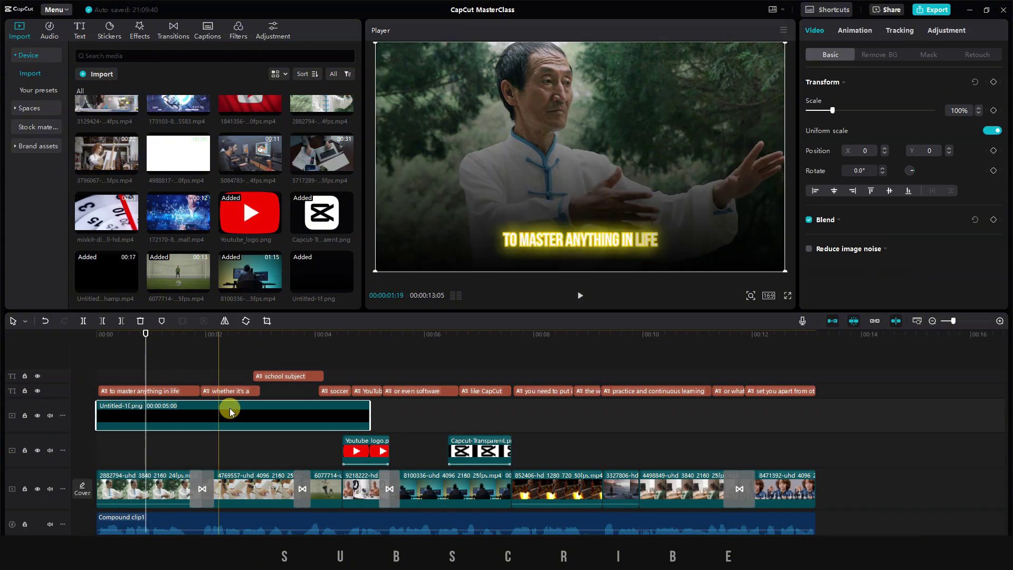
drag(368, 414, 814, 414)
Give the overlay a reversed horizontal mask with its edge raised and feather set to 44
click(929, 54)
click(871, 119)
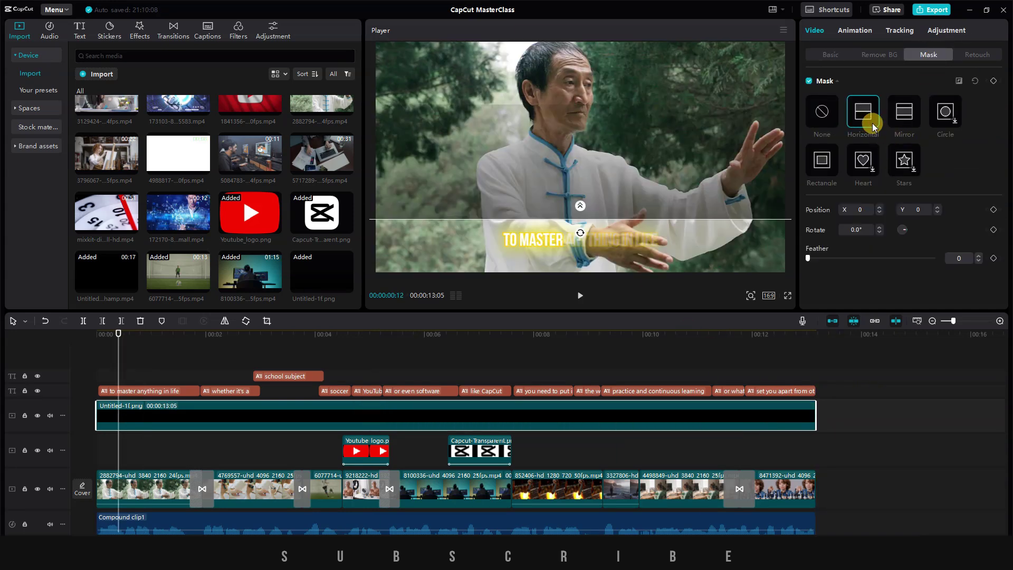
click(959, 80)
drag(626, 219, 627, 170)
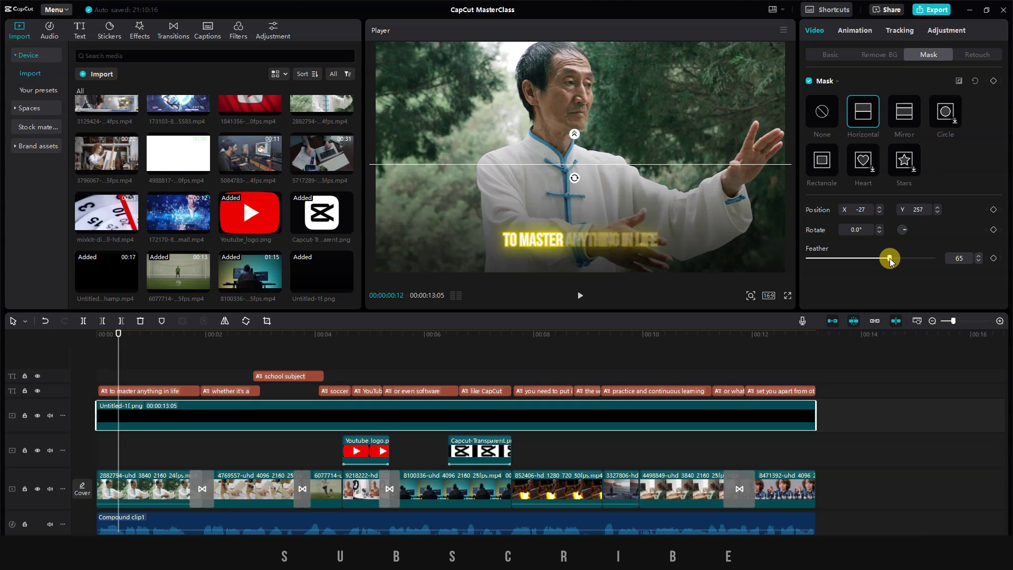
drag(869, 261, 862, 258)
drag(265, 347, 97, 347)
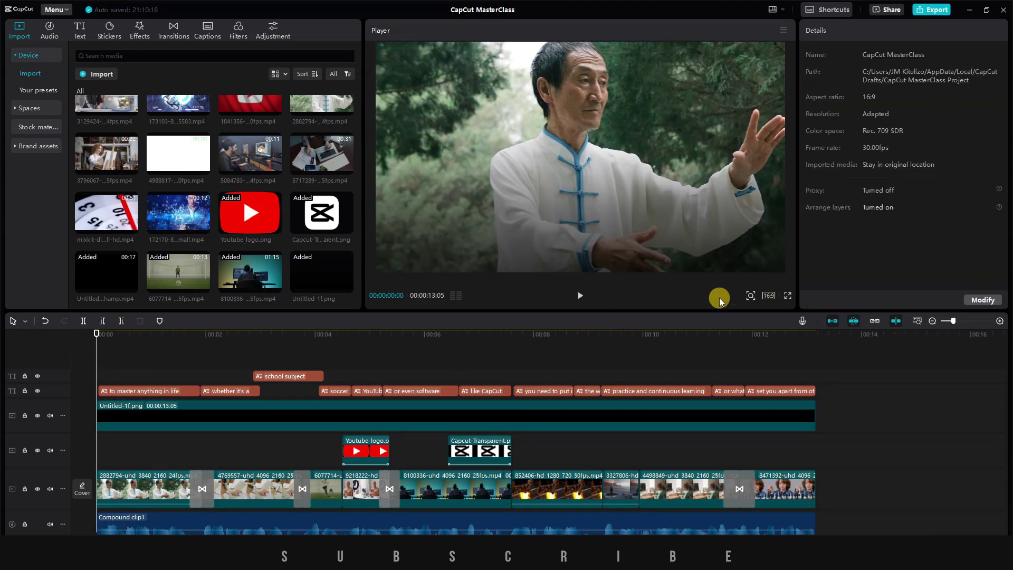
click(582, 295)
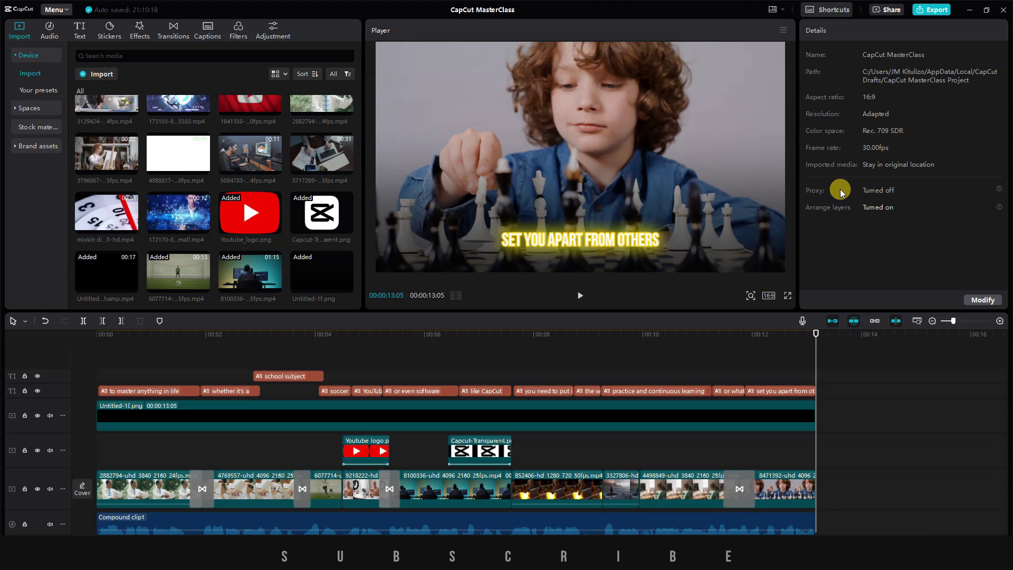
drag(455, 321, 169, 421)
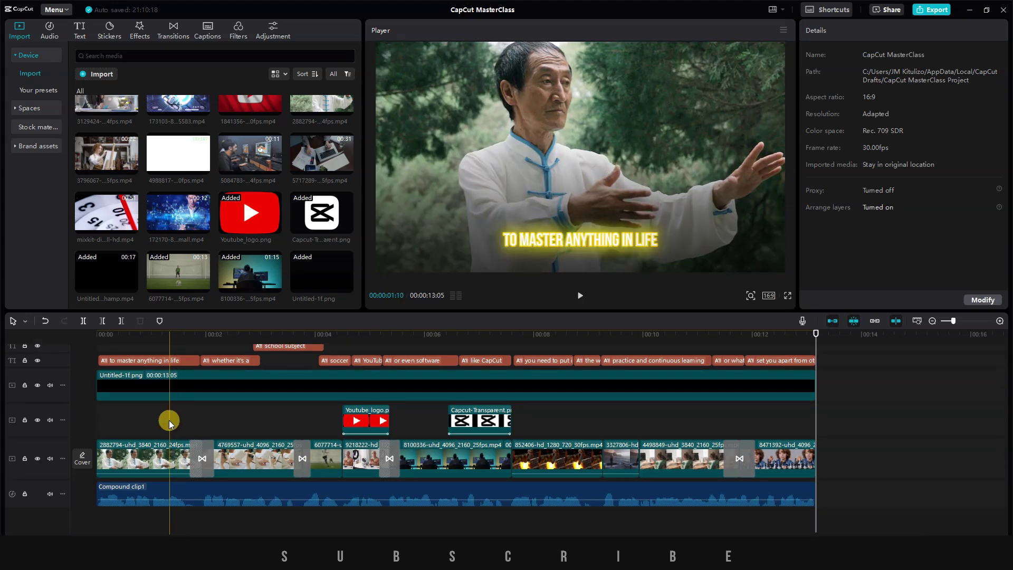